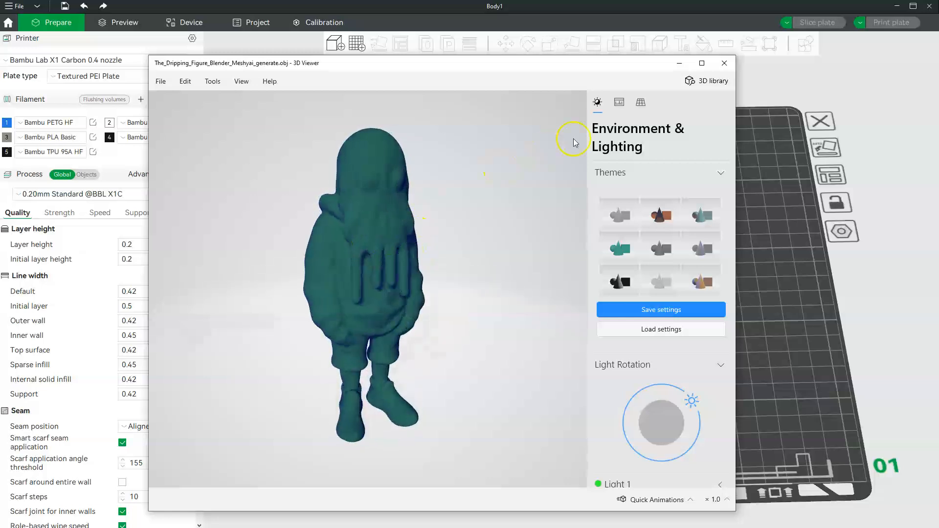
- Close the 3D Viewer window previewing the dripping figure model
click(725, 63)
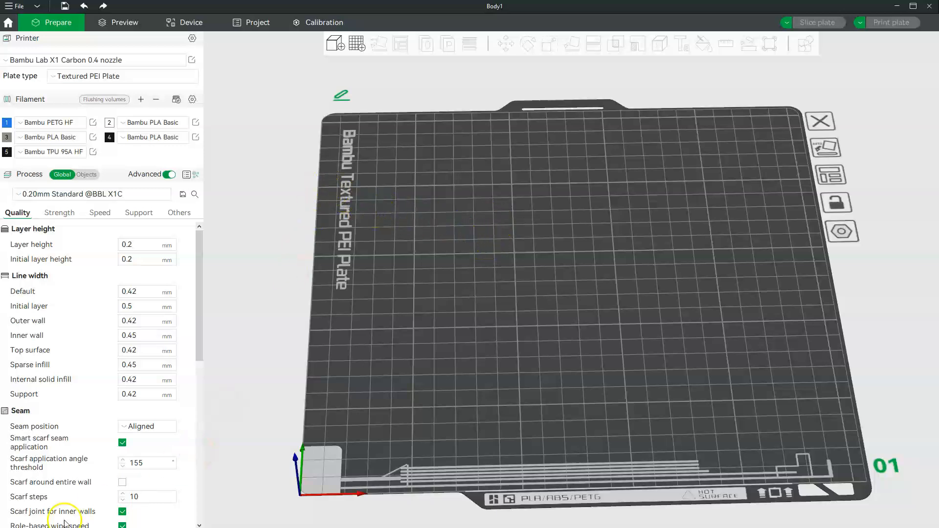
click(8, 23)
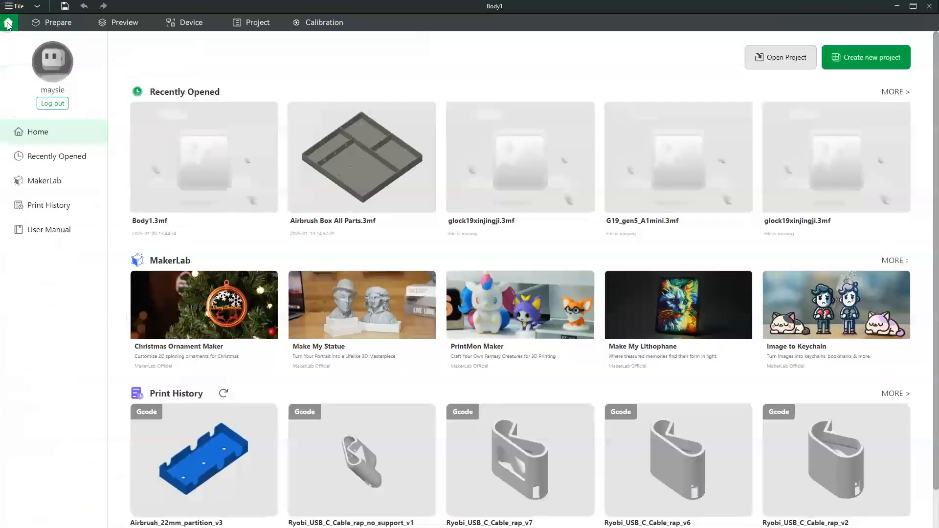
click(52, 23)
click(18, 6)
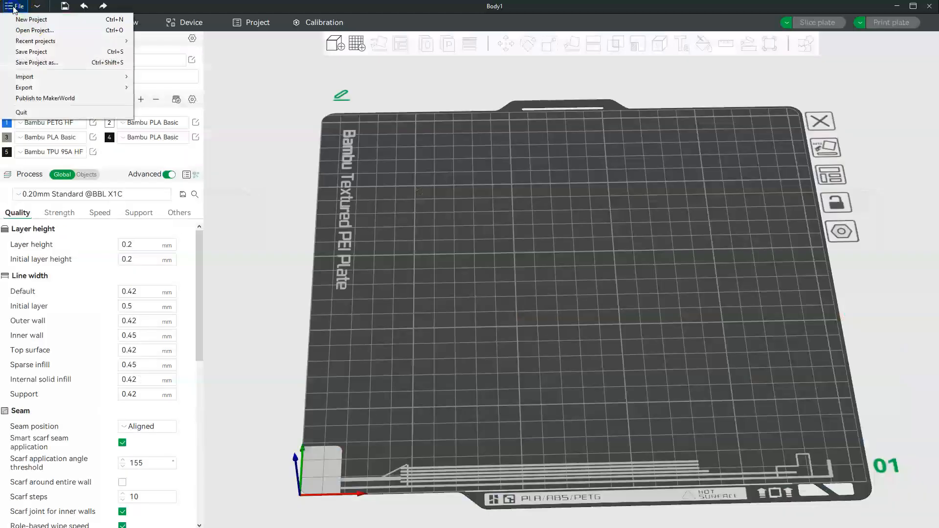
mouse_move(66, 77)
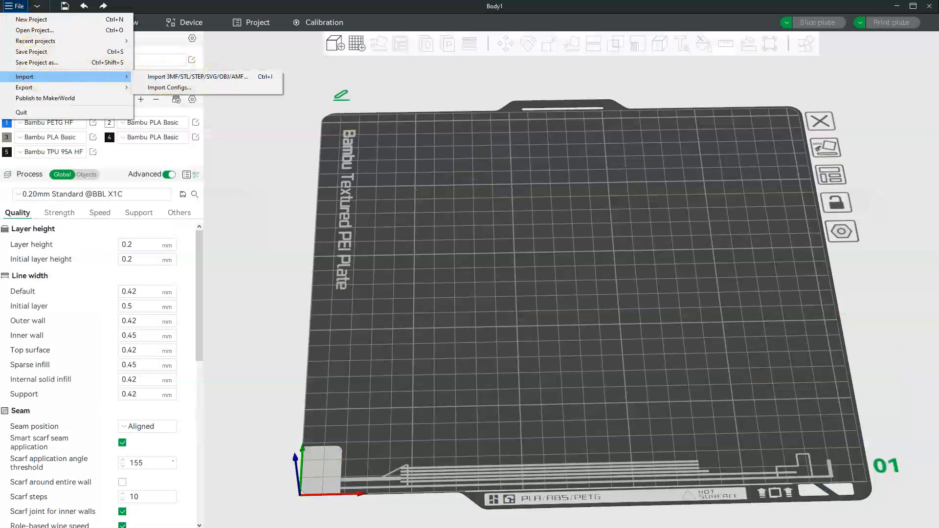
key(Escape)
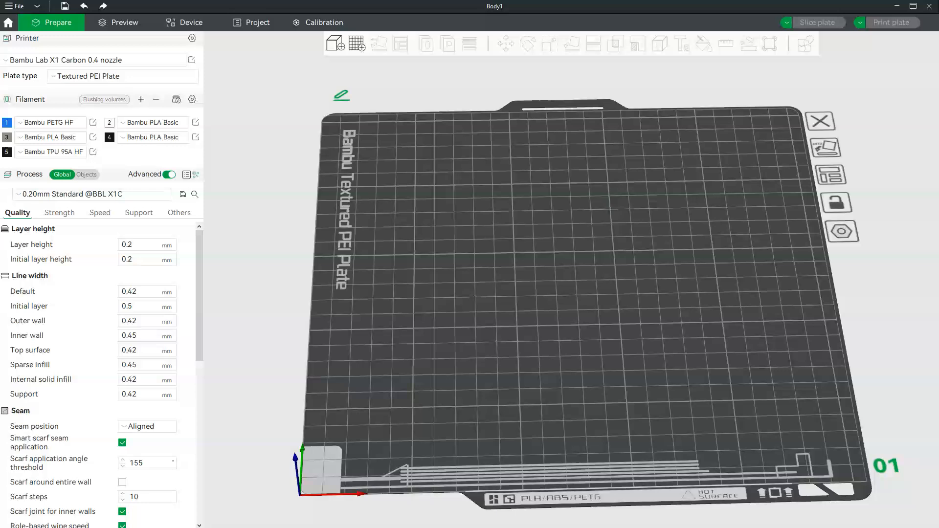
- Import The_Dripping_Figure_Blender_Meshyai_generate.obj onto the plate and accept scaling it to millimetres
drag(661, 255, 564, 253)
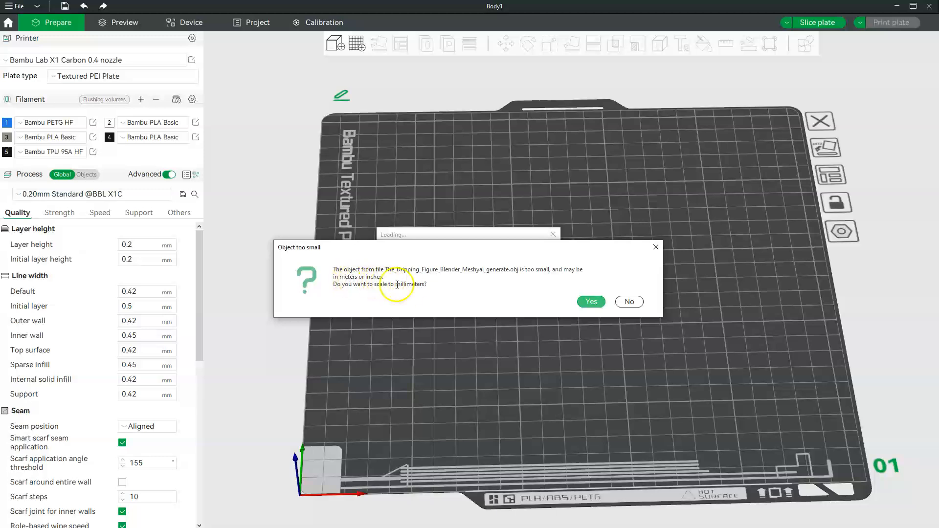
click(594, 302)
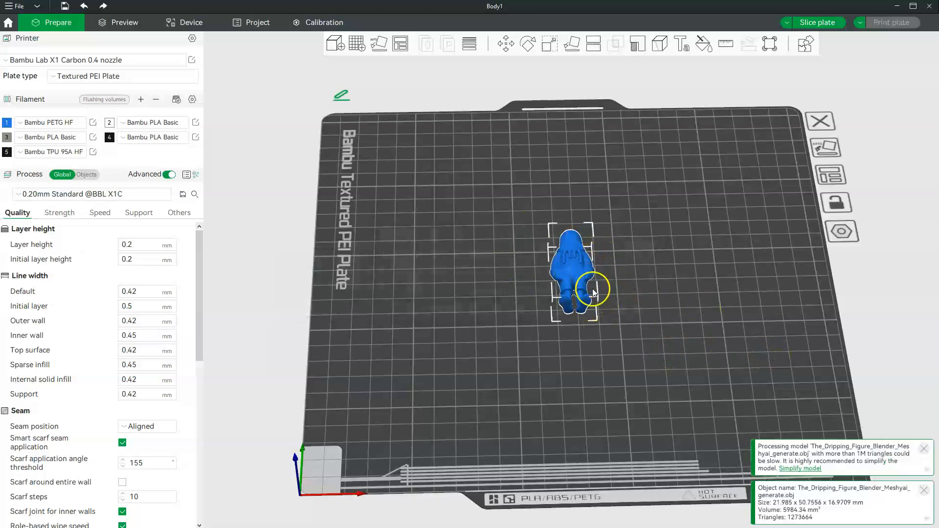
- Start the Simplify tool on the imported figure's mesh and set the detail level to High
scroll(592, 288, up, 5)
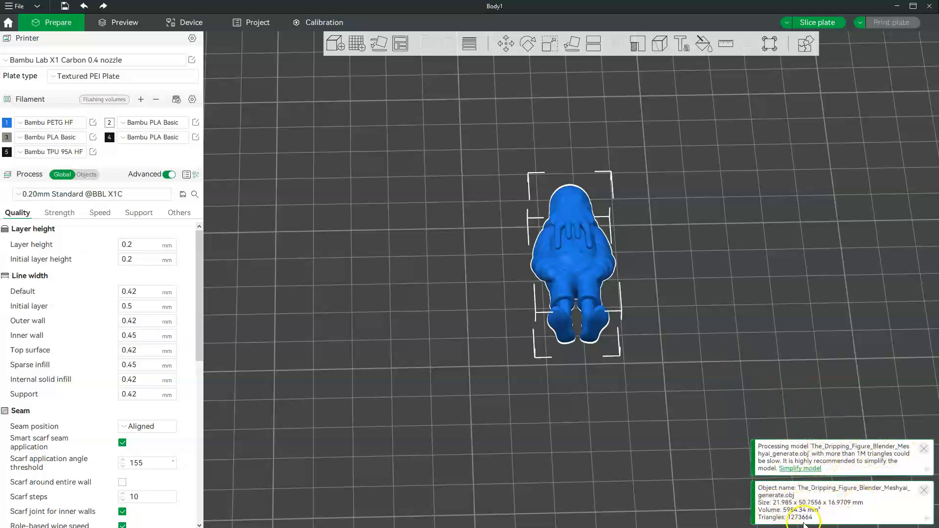
click(800, 469)
drag(587, 241, 713, 281)
scroll(556, 258, up, 5)
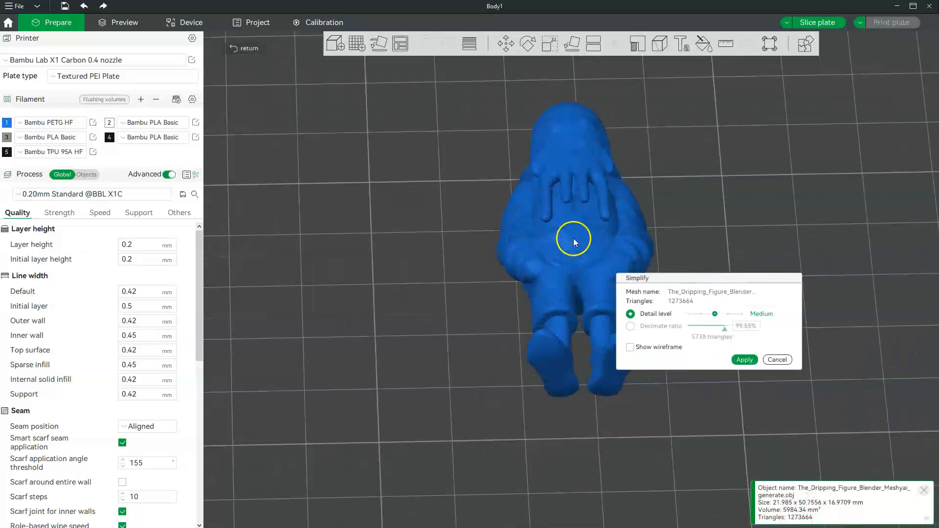
scroll(573, 239, up, 3)
scroll(414, 325, up, 3)
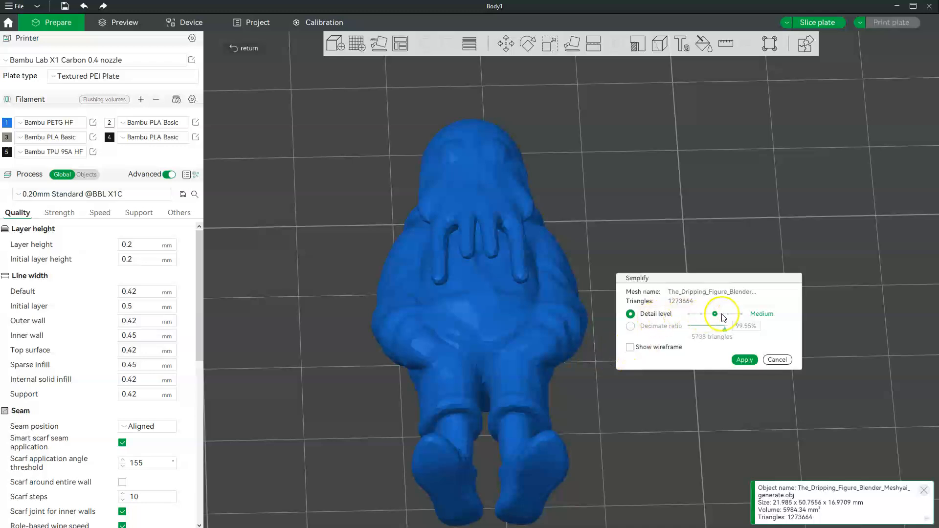
drag(725, 317, 752, 319)
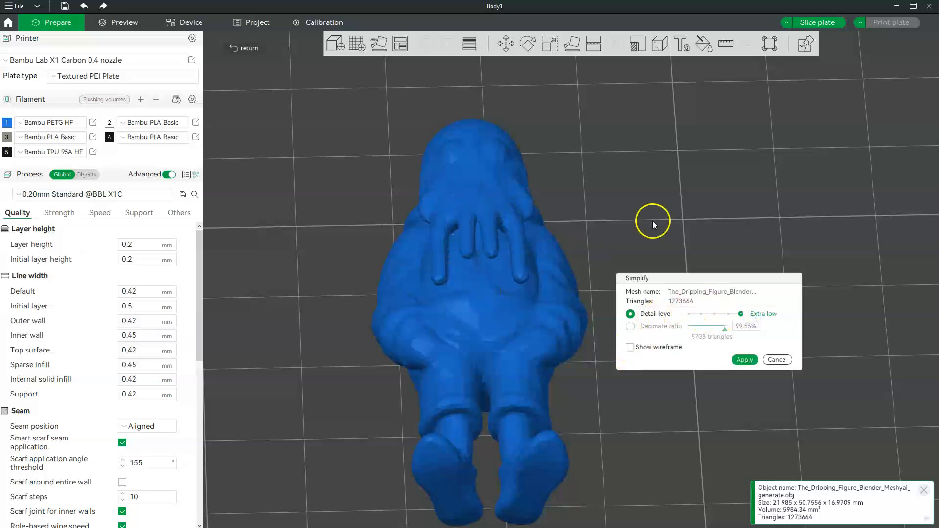
drag(741, 314, 678, 317)
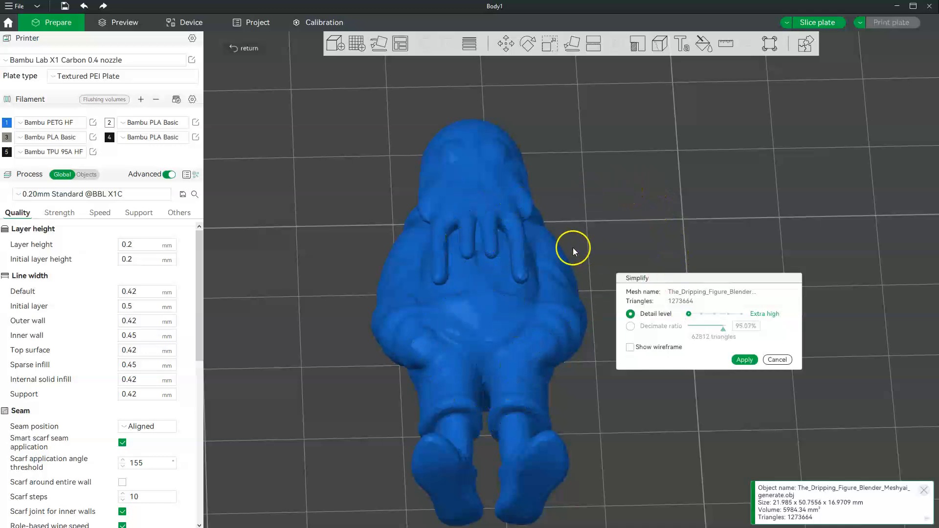
click(702, 315)
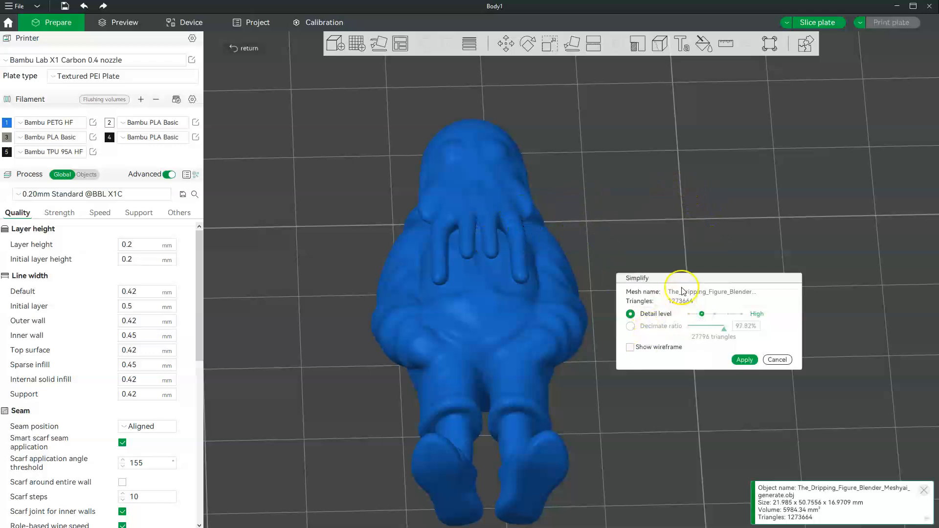
- Check the face and drips in the simplified preview, and apply the simplification to the figure
drag(538, 201, 537, 251)
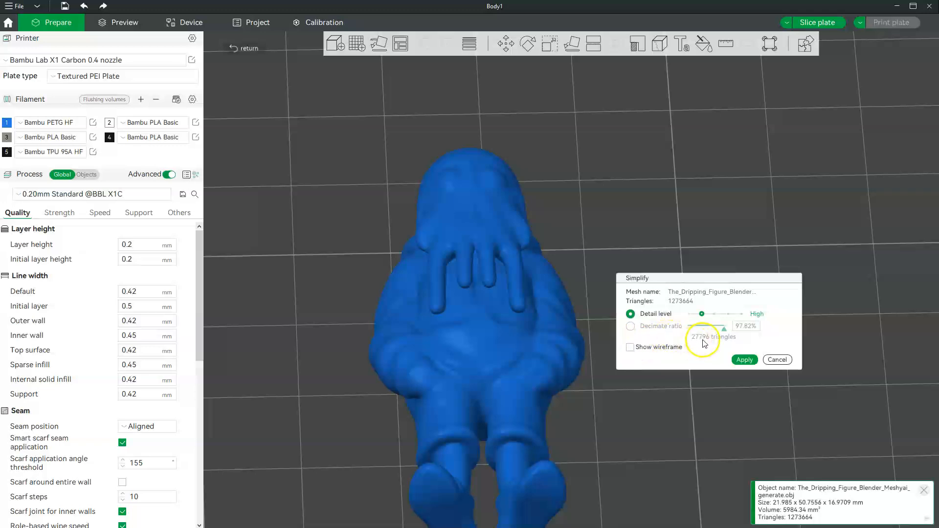
drag(527, 221, 548, 273)
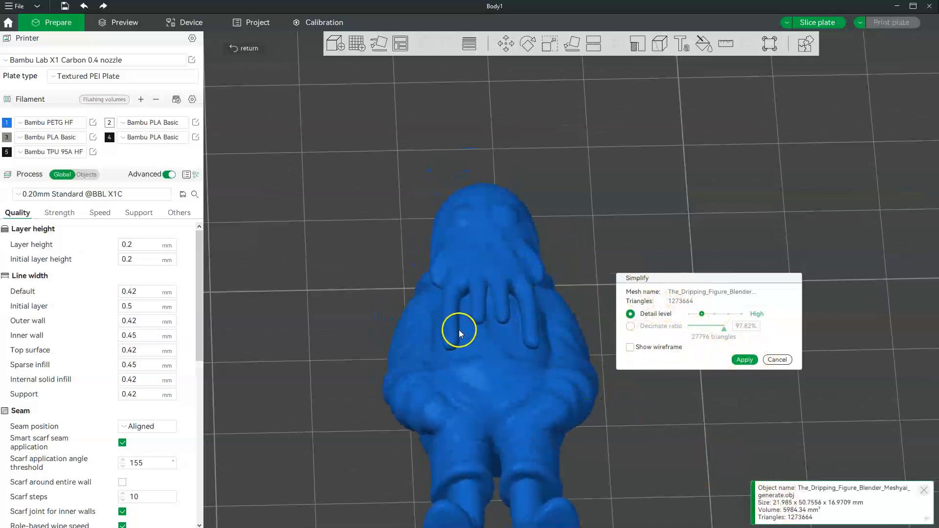
scroll(450, 382, up, 3)
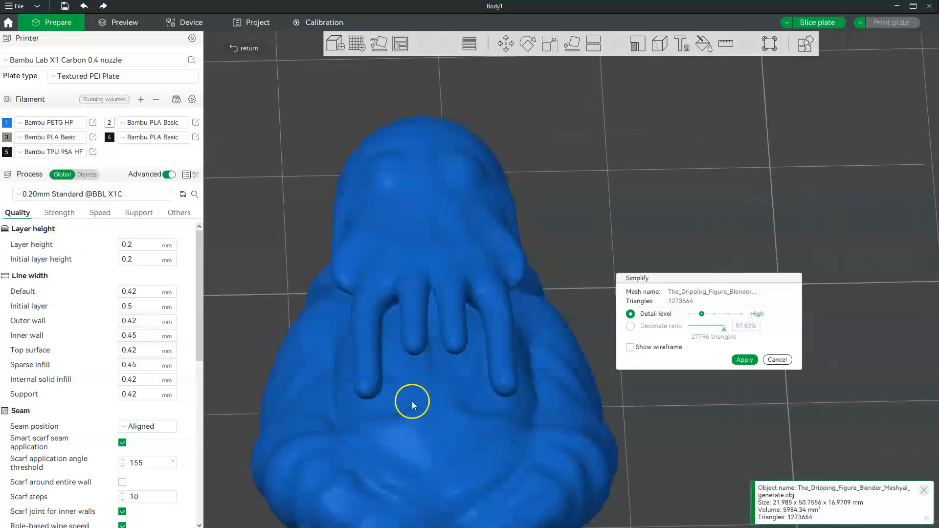
scroll(418, 292, down, 5)
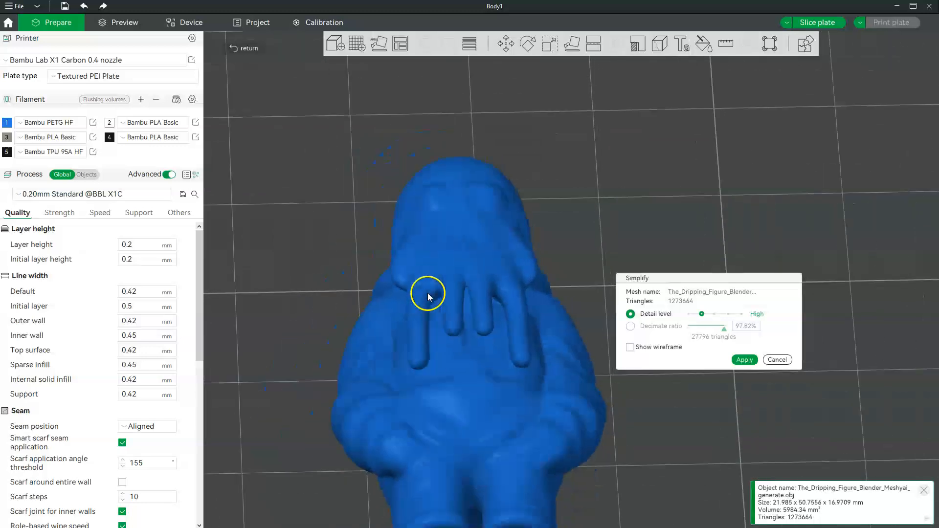
scroll(450, 325, down, 2)
right_drag(472, 349, 460, 287)
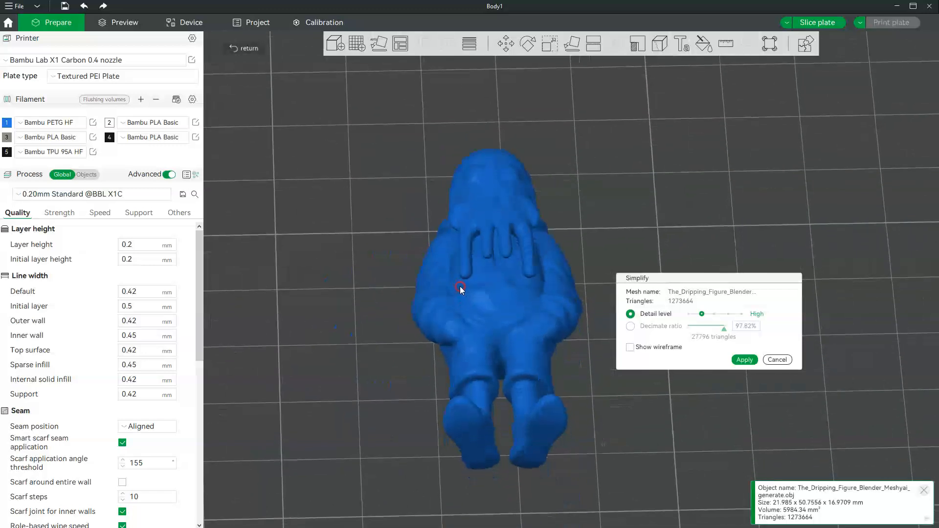
click(744, 360)
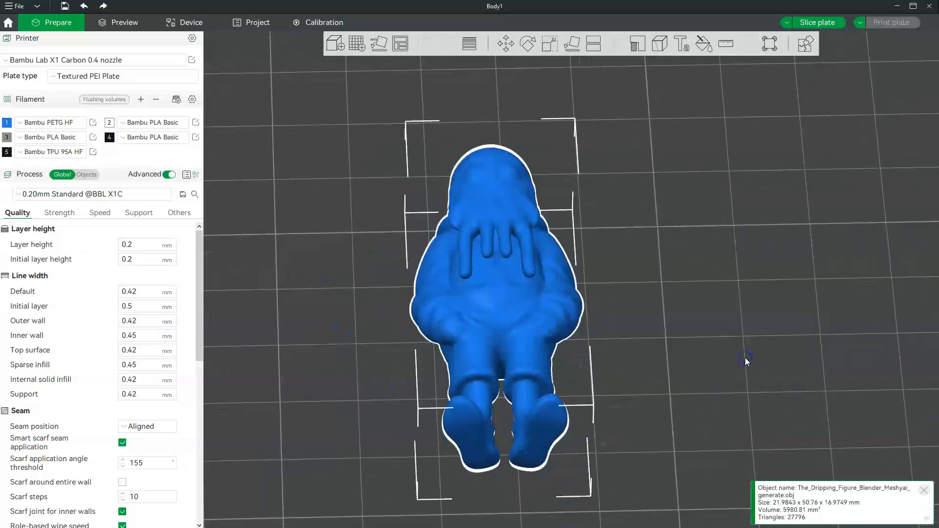
scroll(614, 240, down, 8)
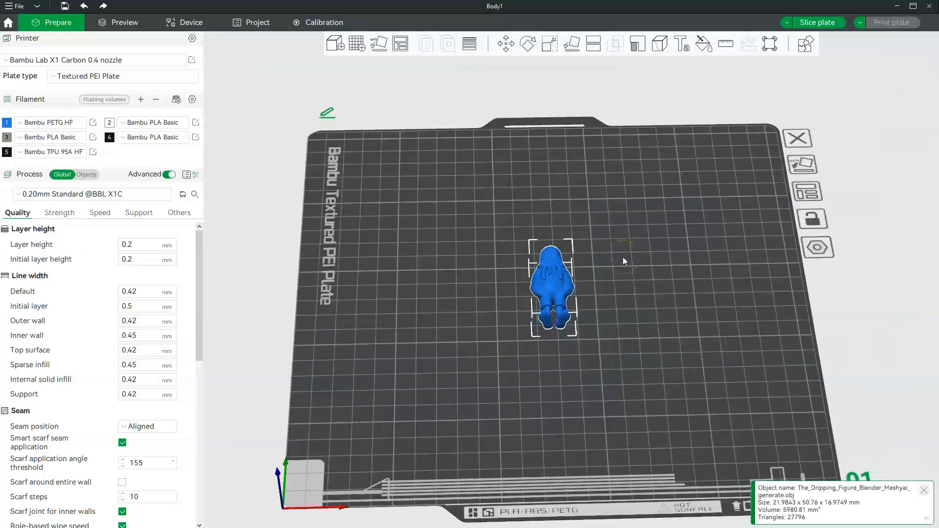
drag(623, 258, 498, 287)
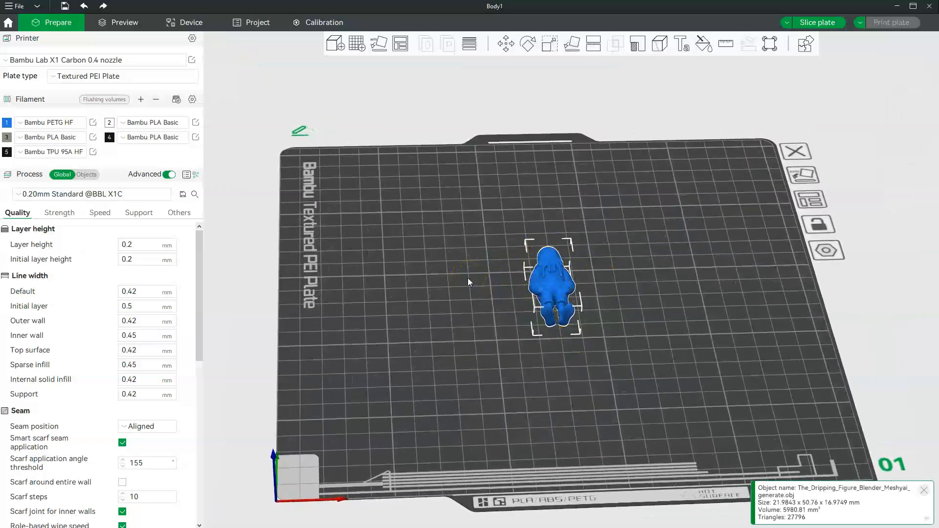
key(0)
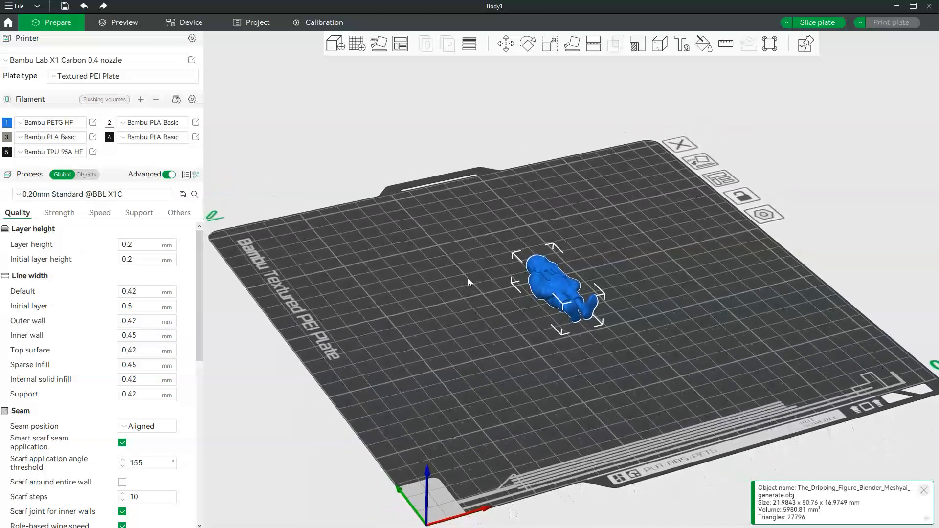
drag(468, 278, 380, 202)
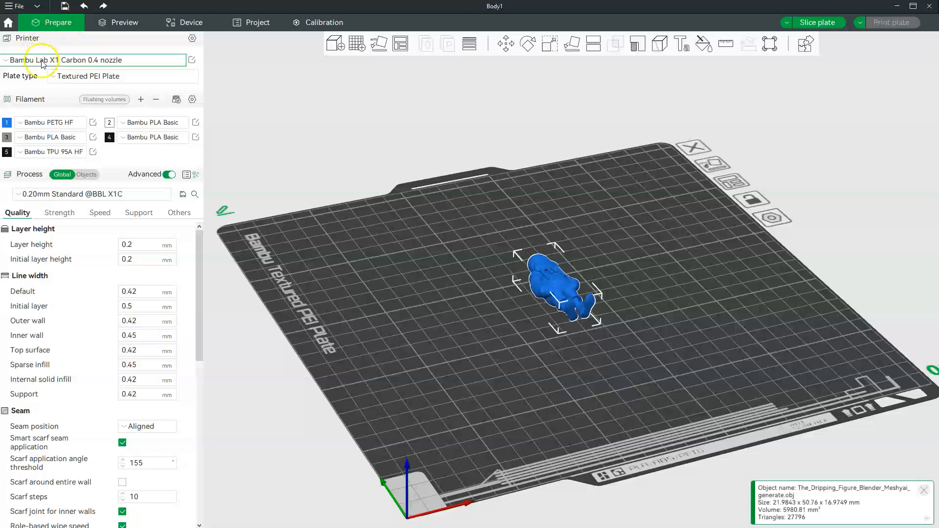
- Select the Bambu Lab X1 Carbon 0.4 nozzle printer preset and Textured PEI Plate as the plate type
click(166, 63)
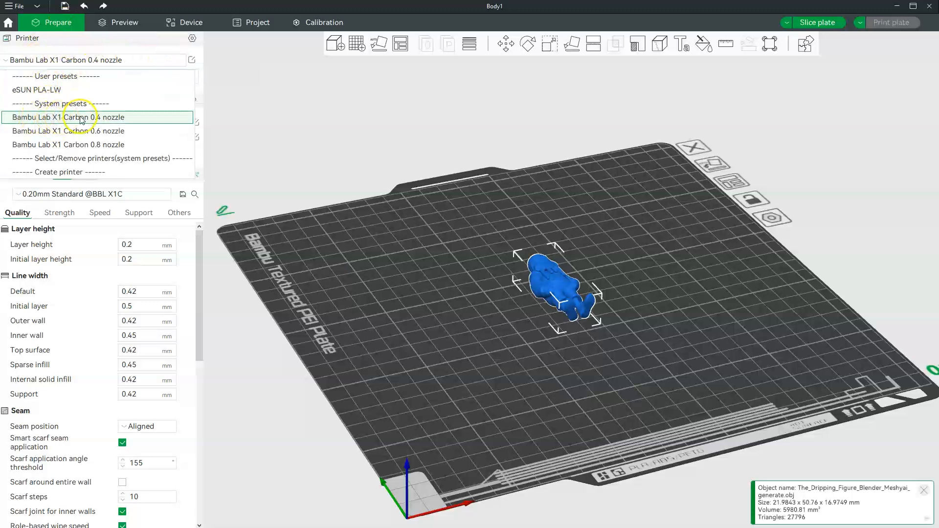
click(108, 116)
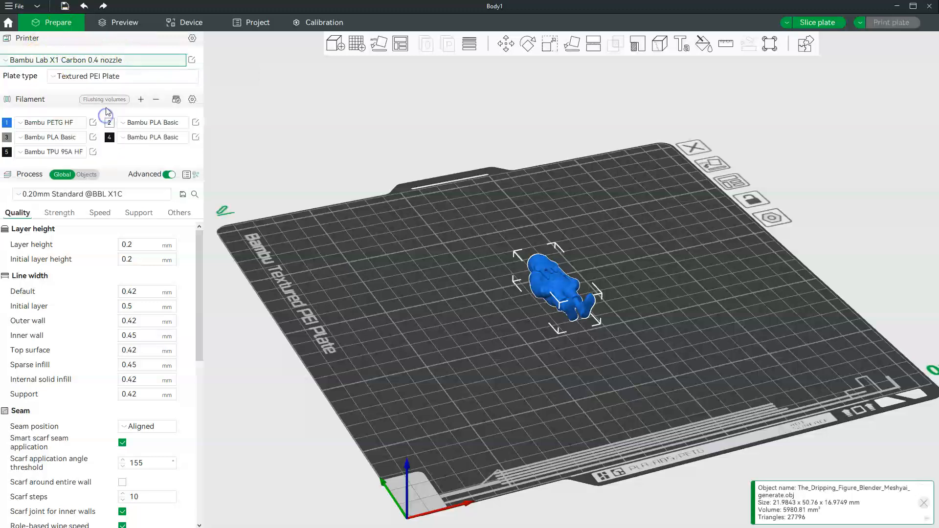
click(120, 78)
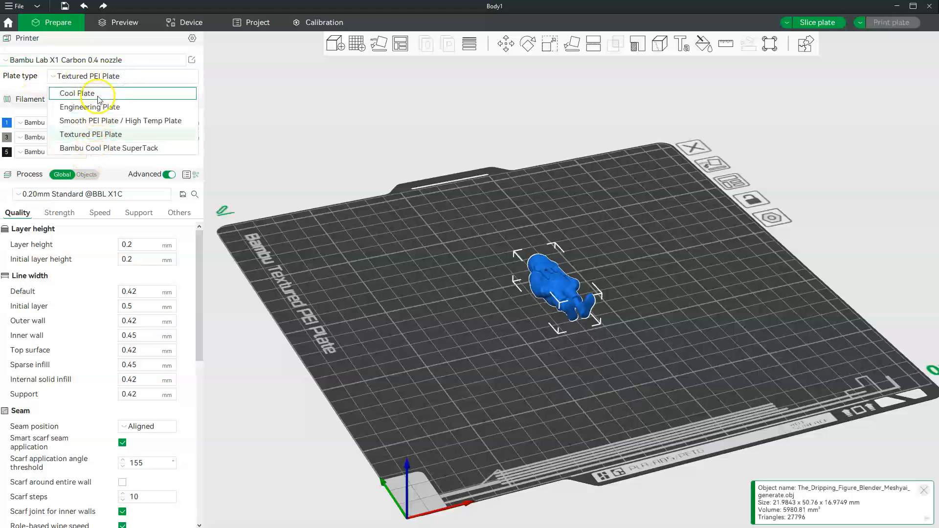
click(95, 140)
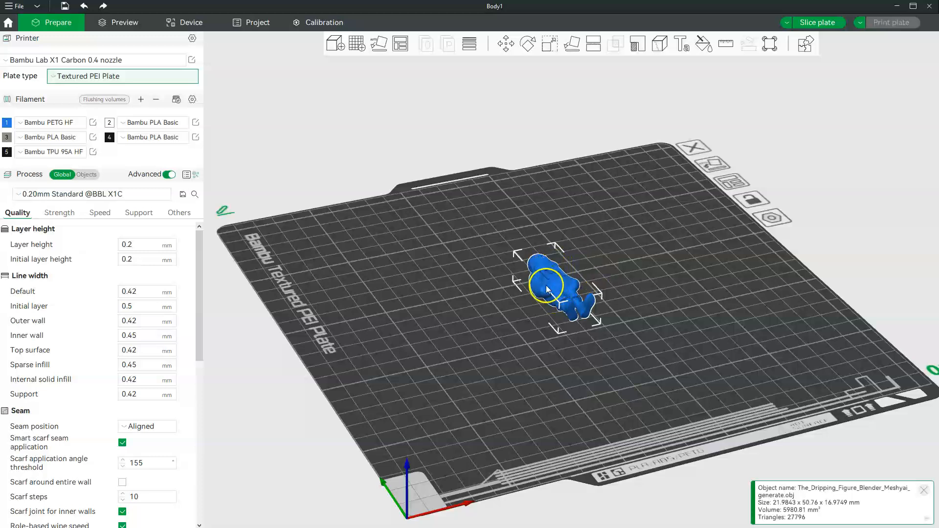
- Assign filament 3, the grey Bambu PLA Basic, to the figure and deselect it
scroll(546, 286, up, 3)
scroll(536, 286, up, 2)
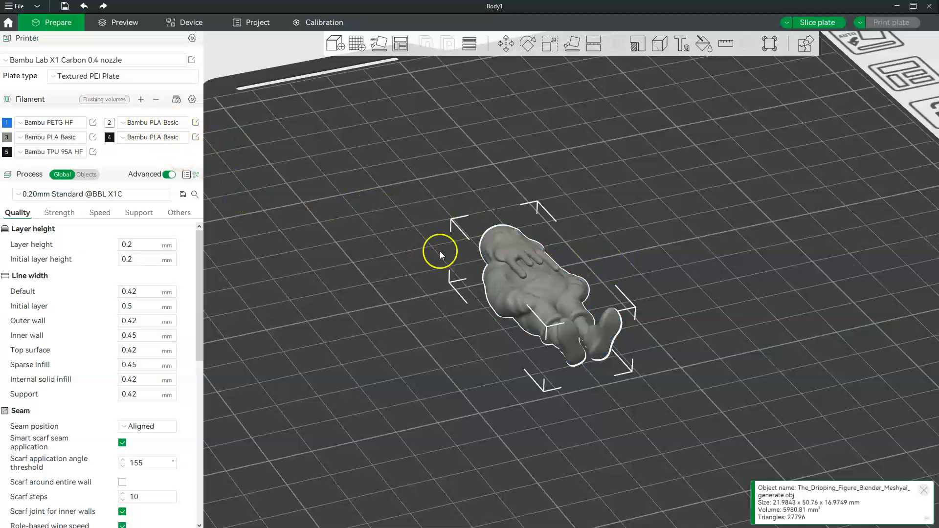
click(506, 269)
click(645, 223)
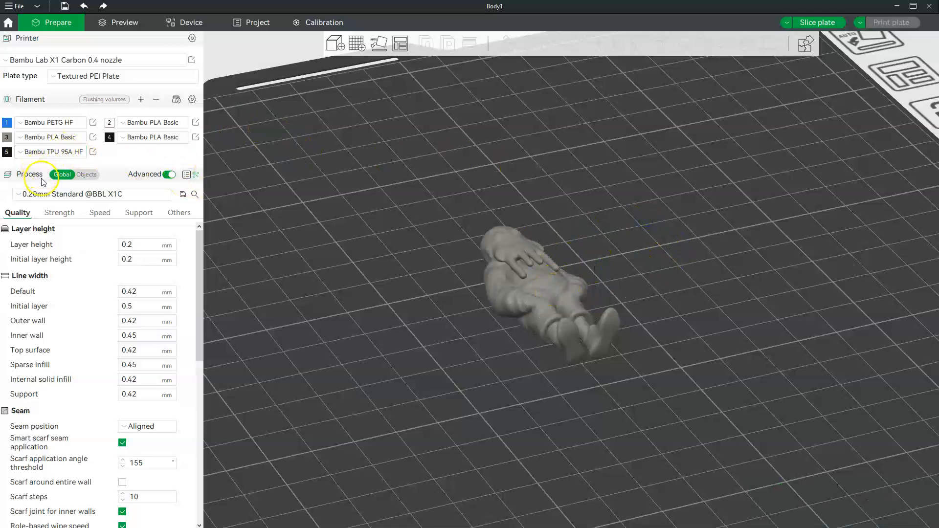
- Look at the per-object process list for the plate and return to the global process settings
click(86, 175)
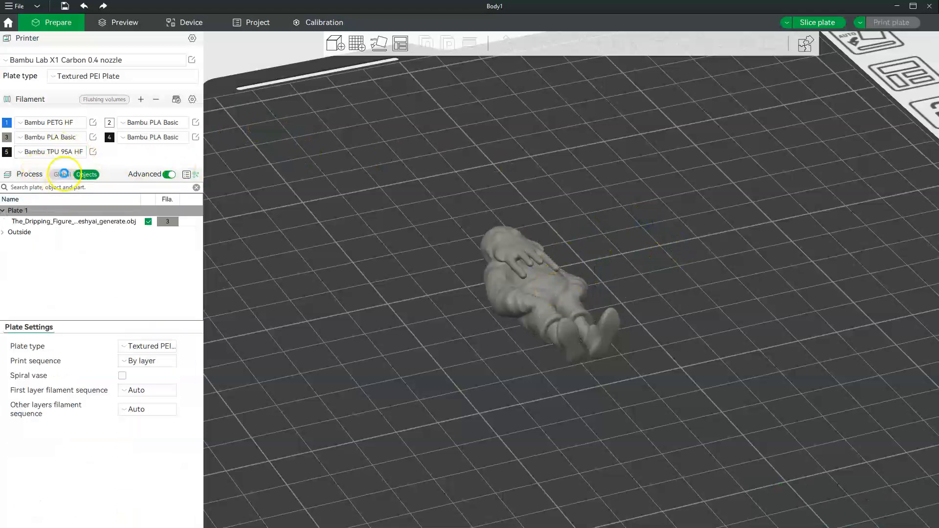
click(64, 176)
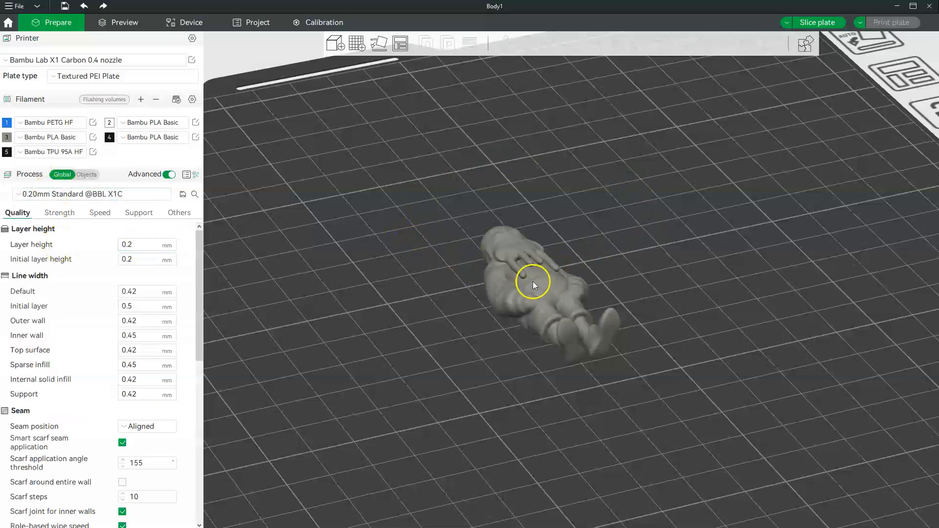
- Move the figure aside on the plate, paste a copy beside it and clear the selection
drag(533, 281, 483, 292)
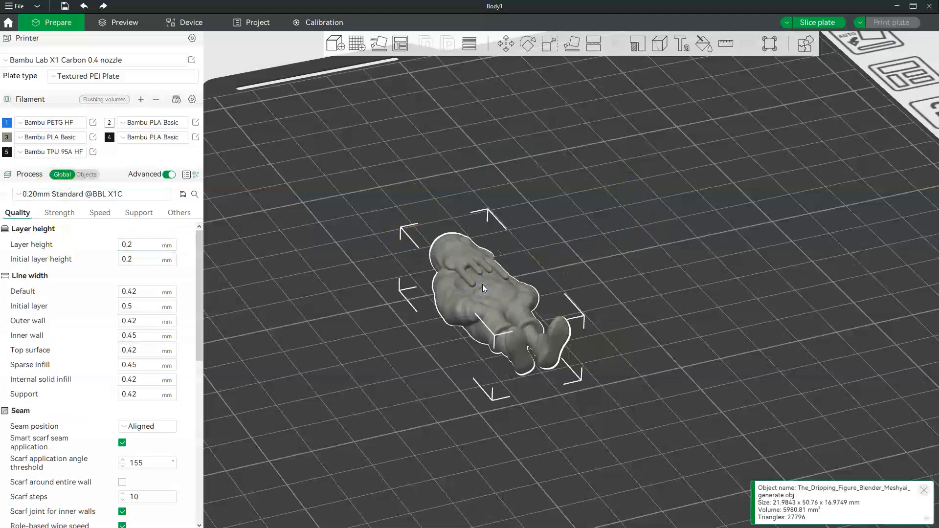
key(ctrl+v)
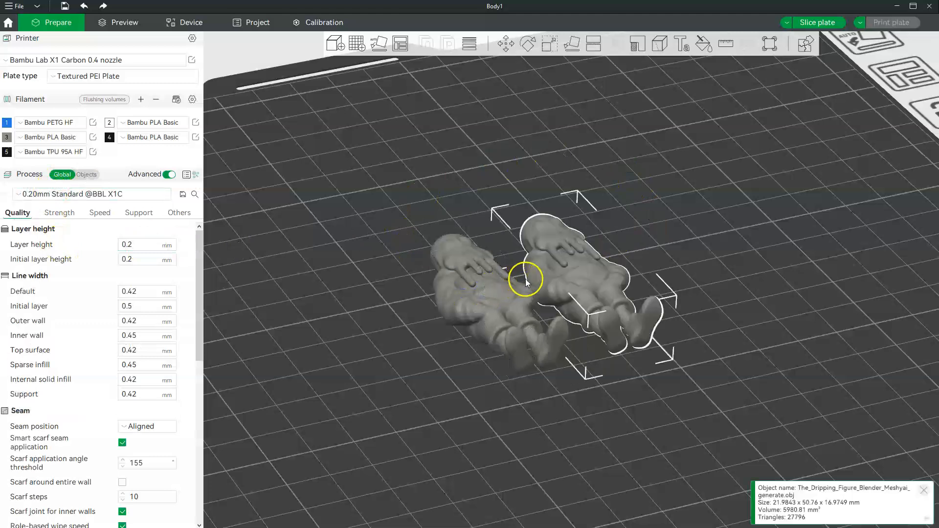
click(678, 229)
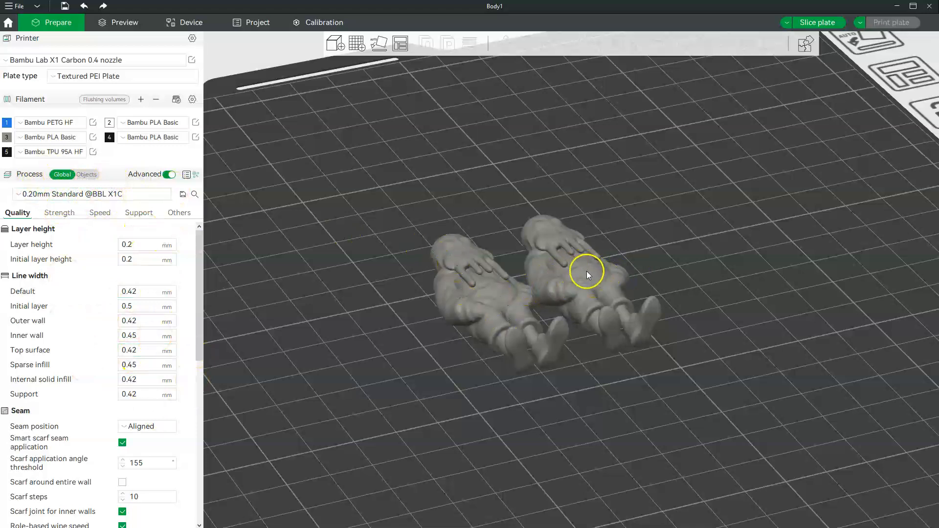
- Show the per-object process settings for the original figure
click(89, 175)
click(489, 282)
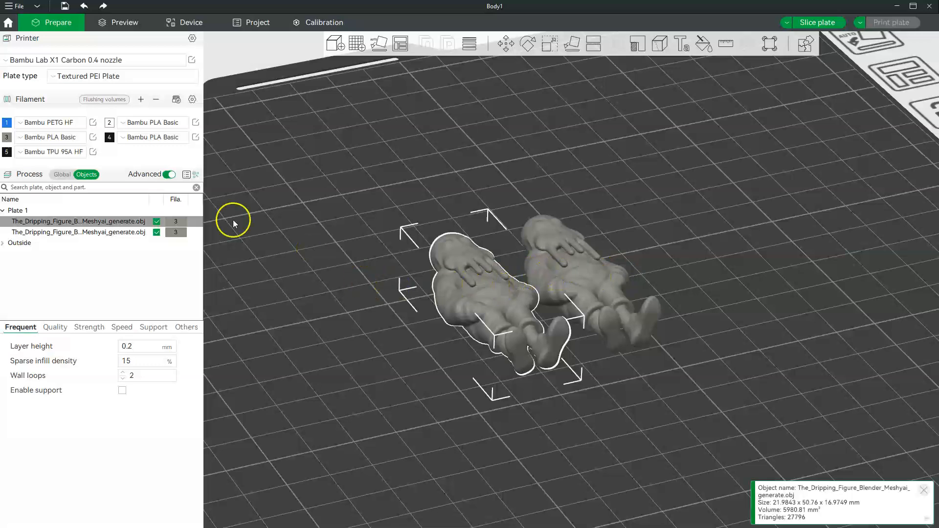
- Return to the global process settings and look at the available process and printer presets
click(61, 175)
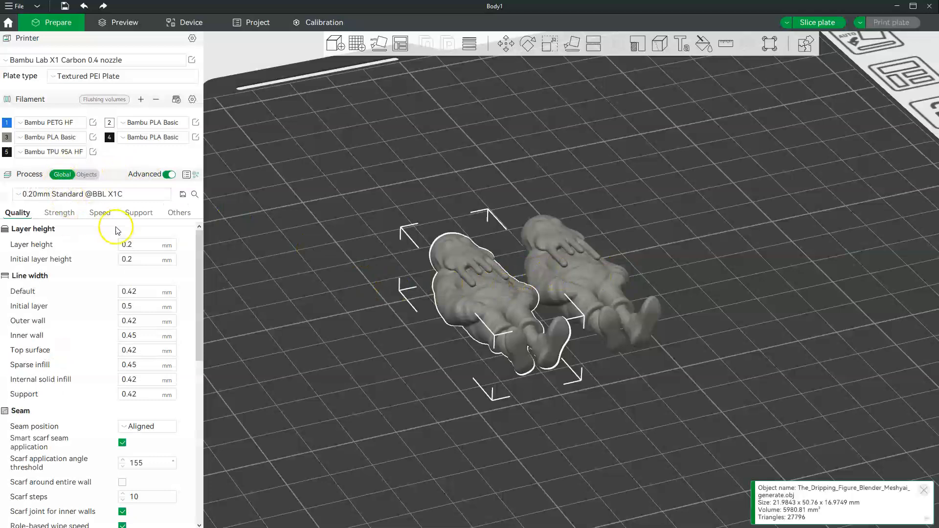
click(19, 195)
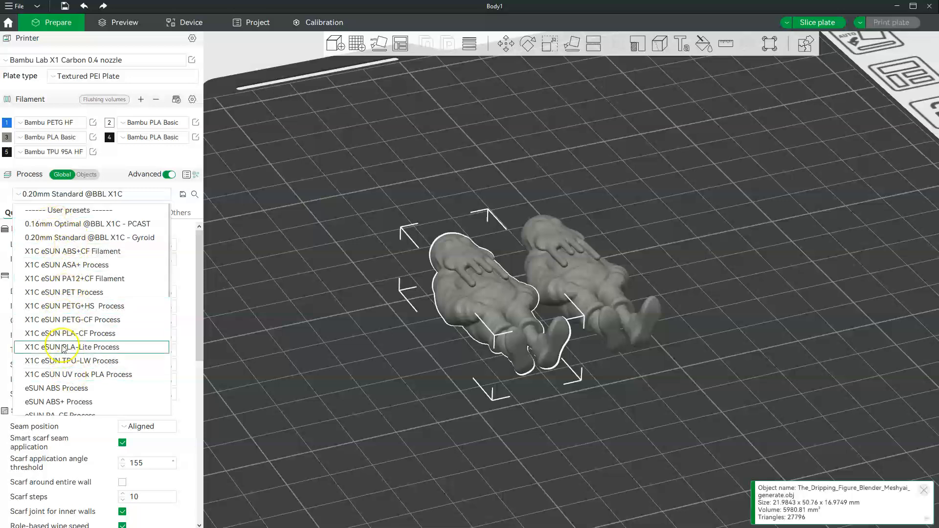
scroll(63, 350, down, 7)
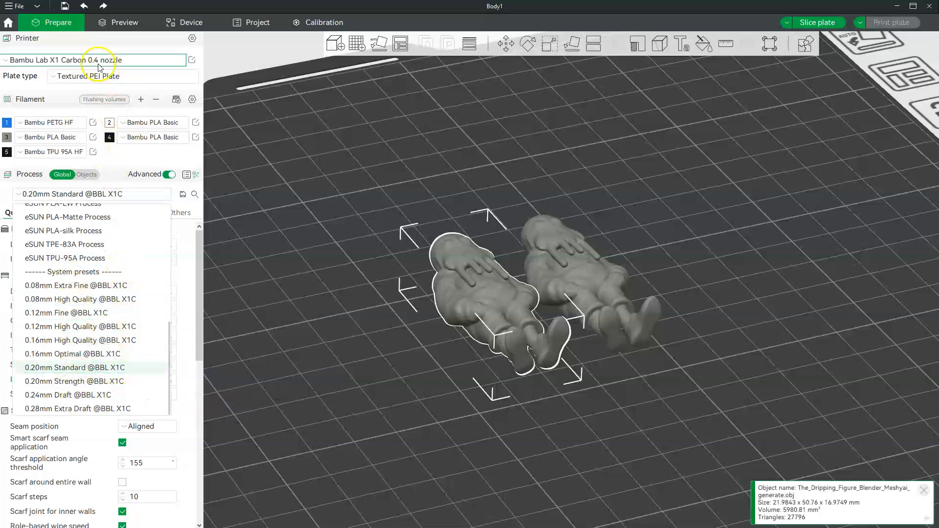
click(130, 60)
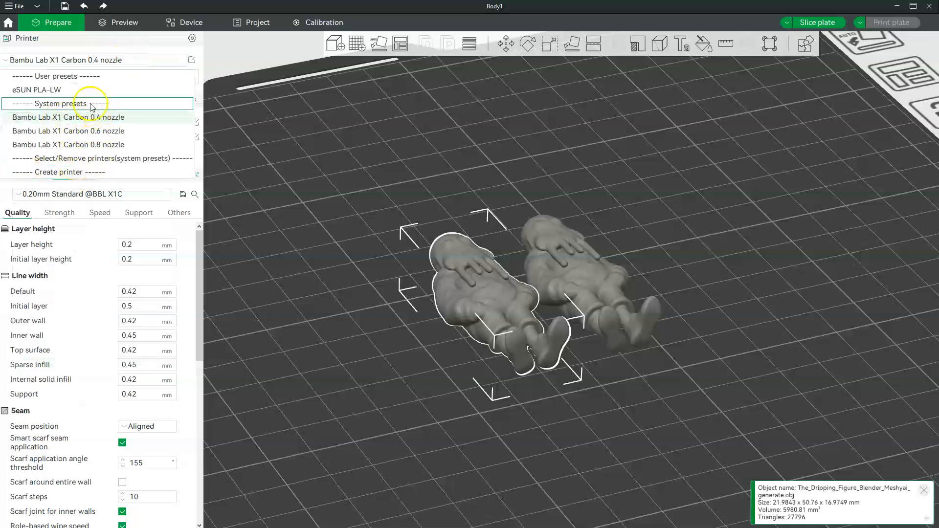
click(88, 47)
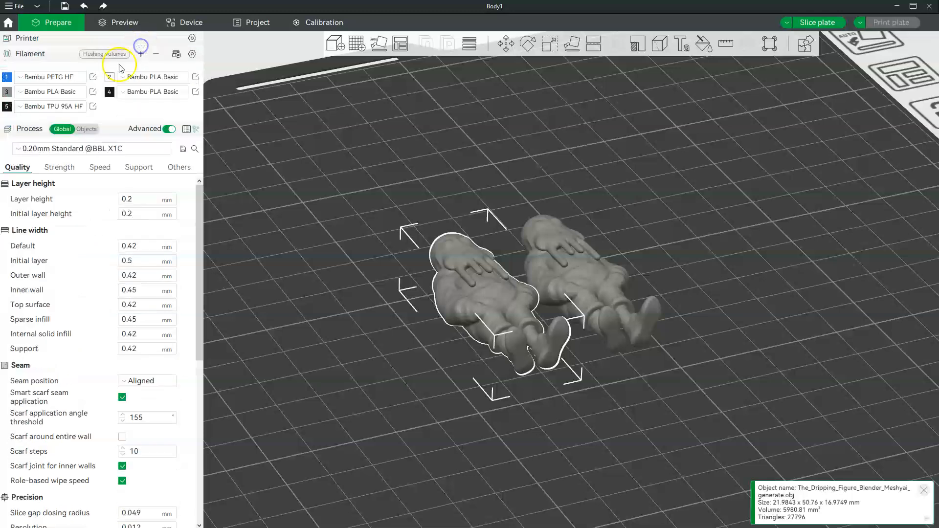
click(54, 37)
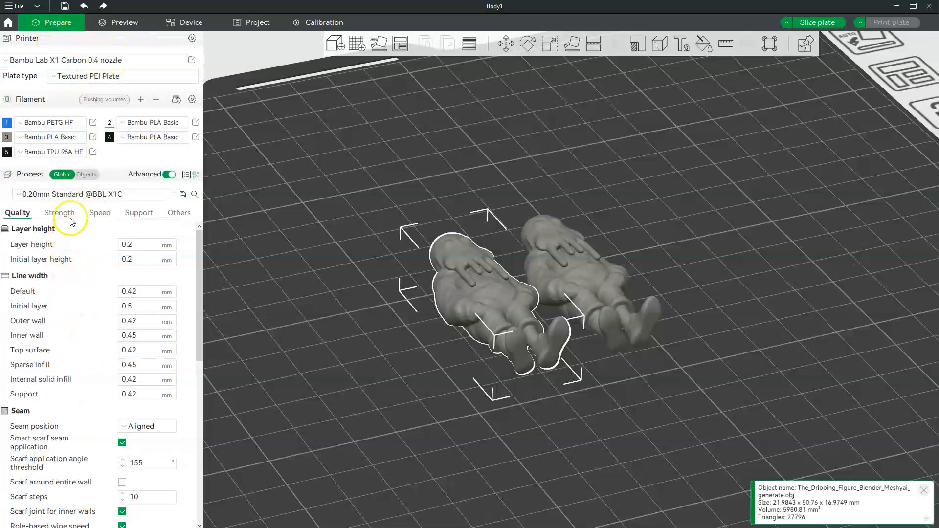
click(138, 194)
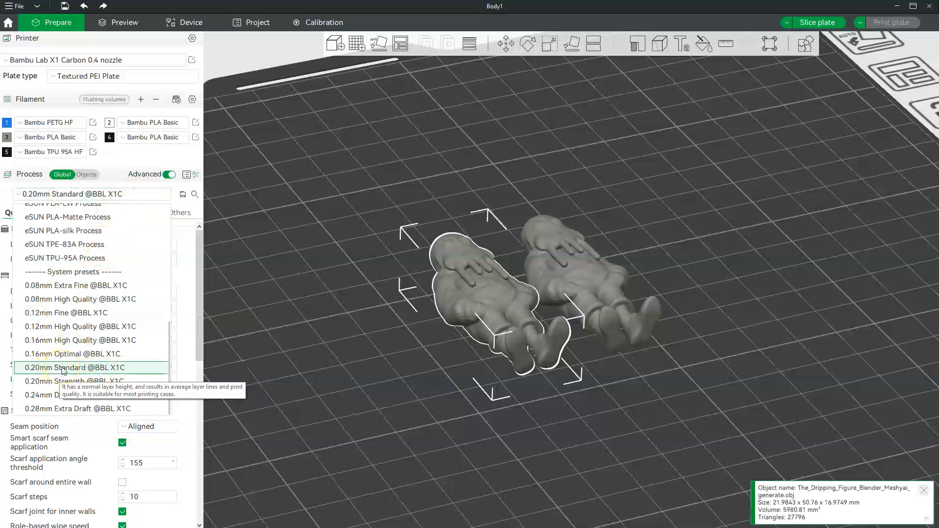
click(57, 413)
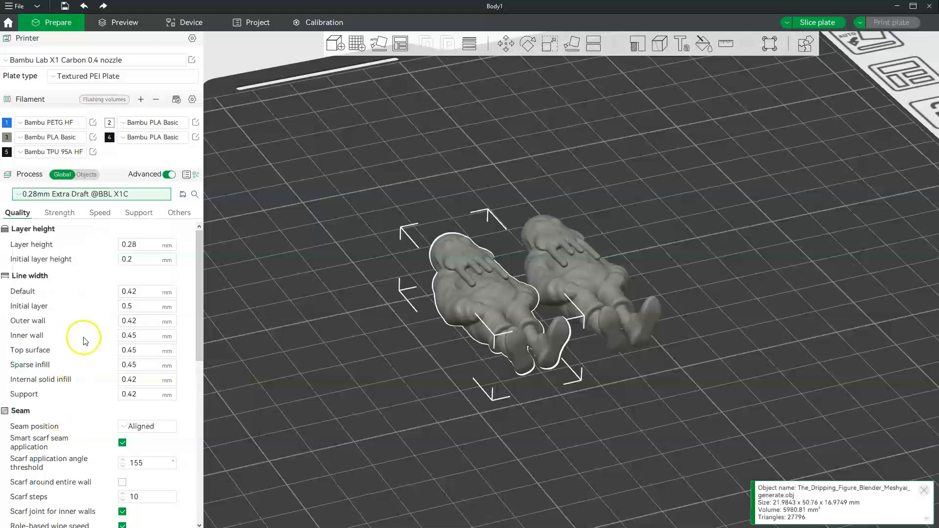
click(85, 195)
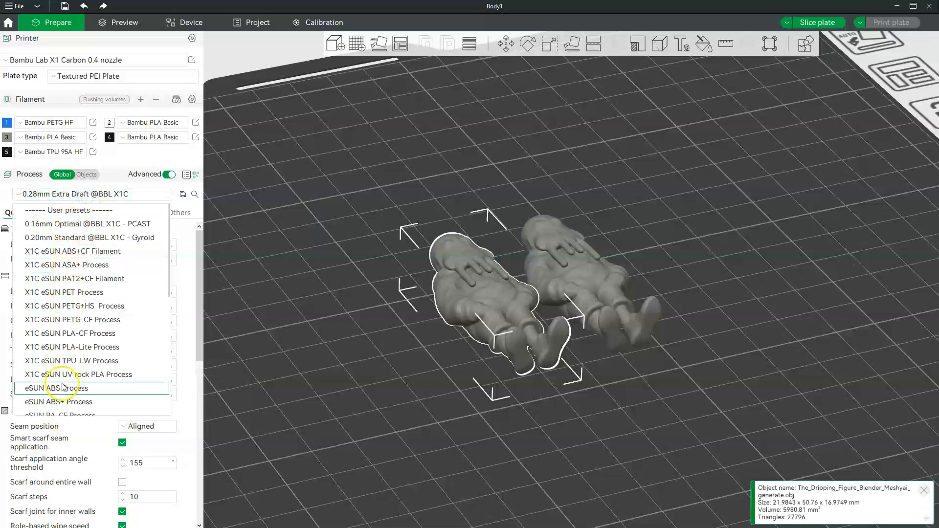
scroll(63, 376, down, 5)
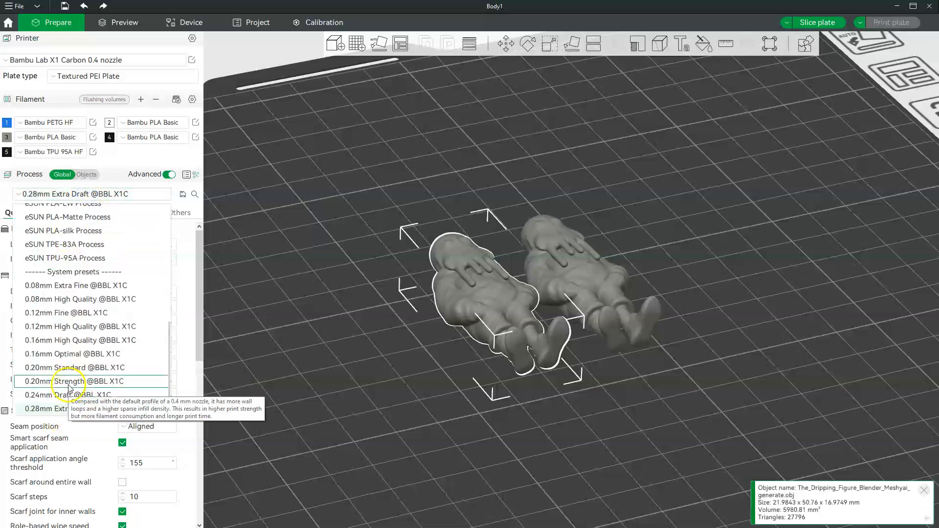
click(61, 286)
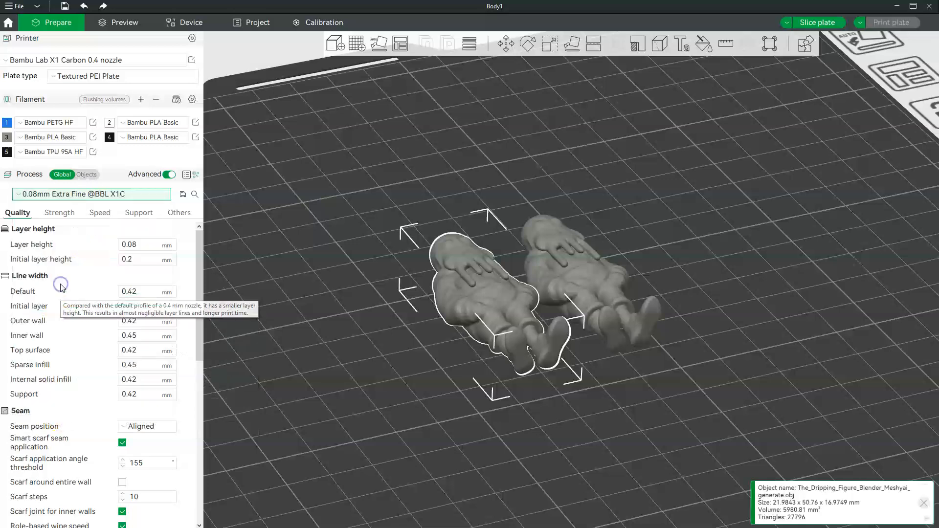
click(86, 194)
scroll(58, 318, down, 5)
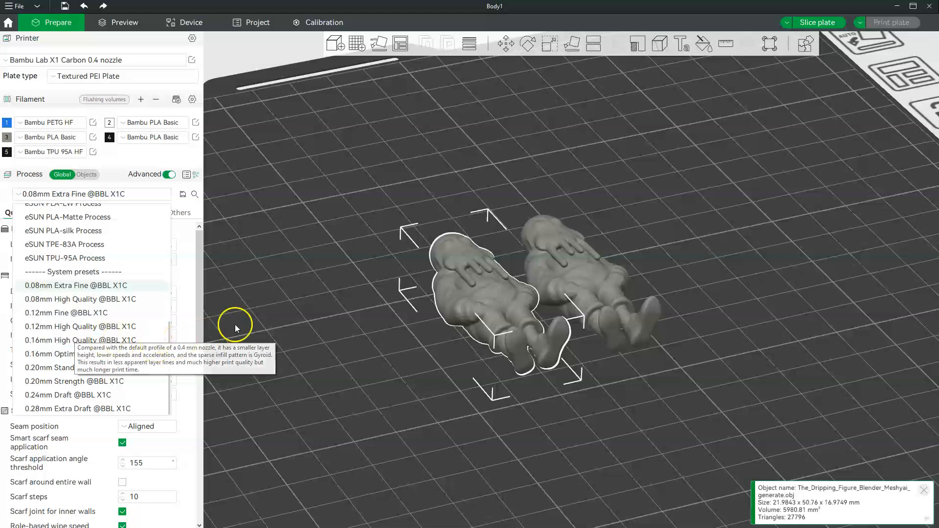
click(51, 370)
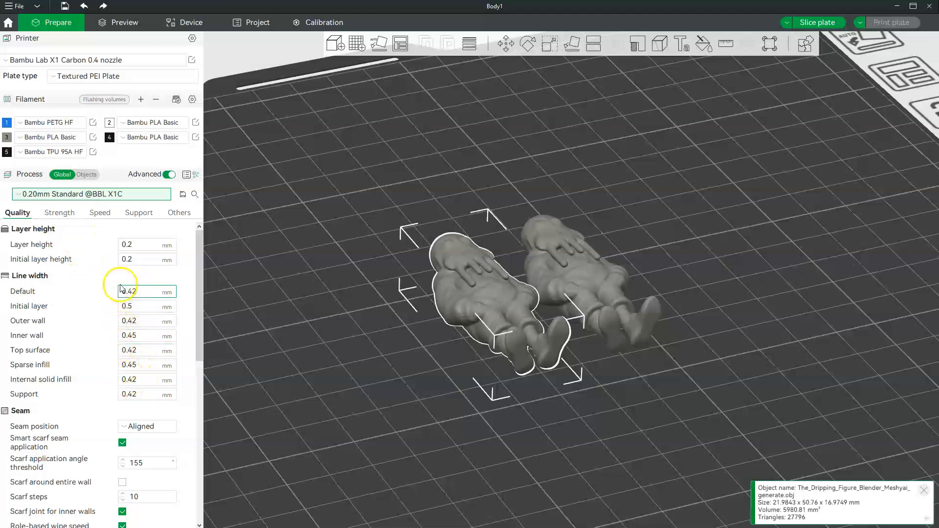
- Examine the seam position options and the other seam and precision values in the quality settings
scroll(102, 392, down, 3)
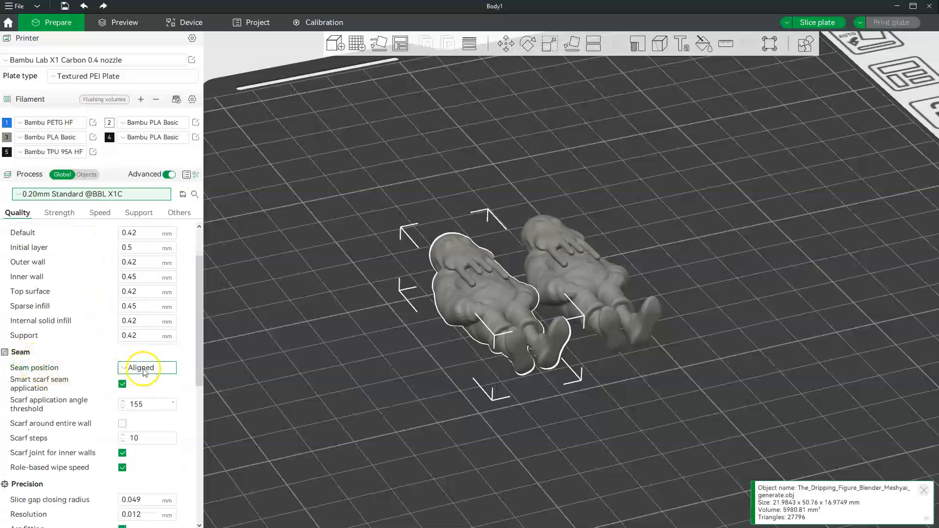
click(138, 371)
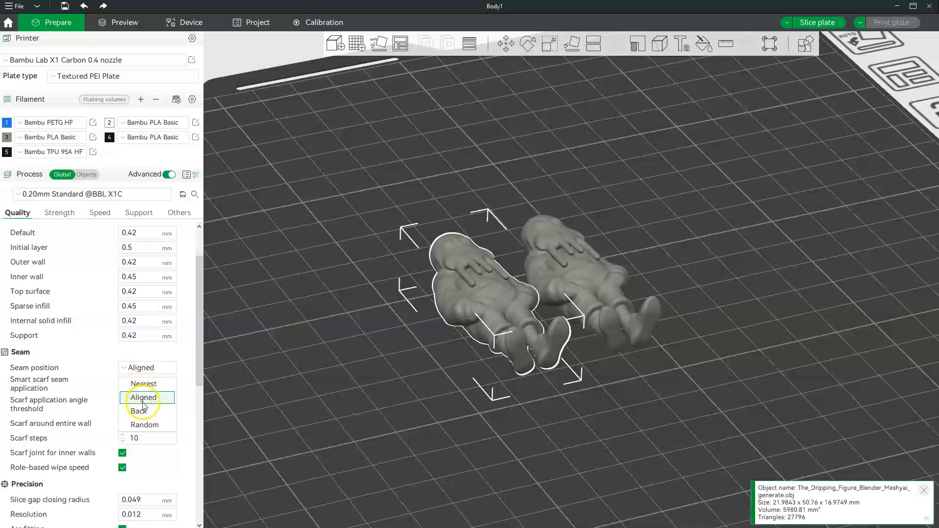
click(104, 375)
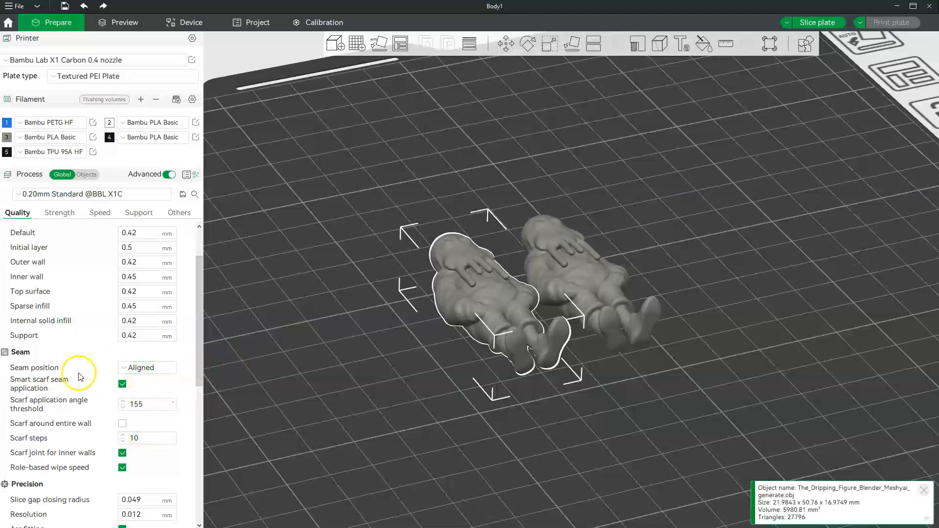
scroll(103, 397, down, 5)
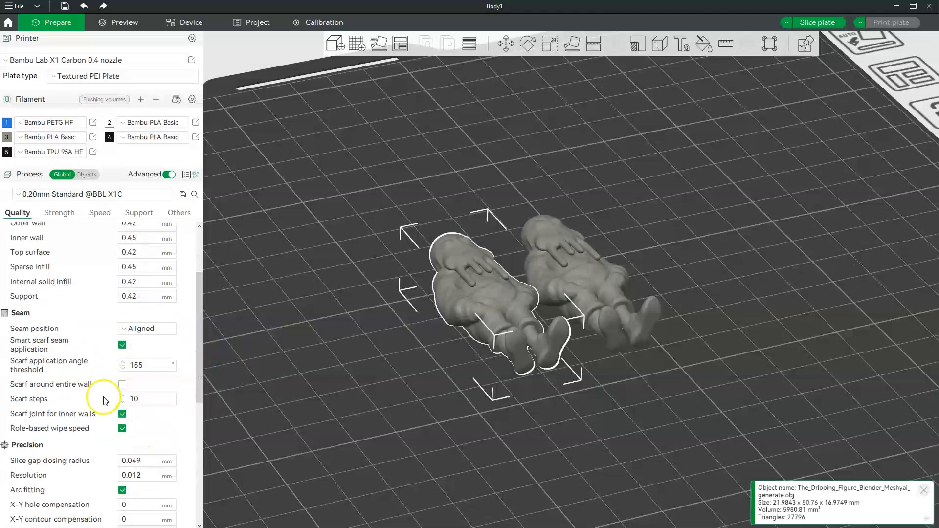
scroll(100, 424, up, 6)
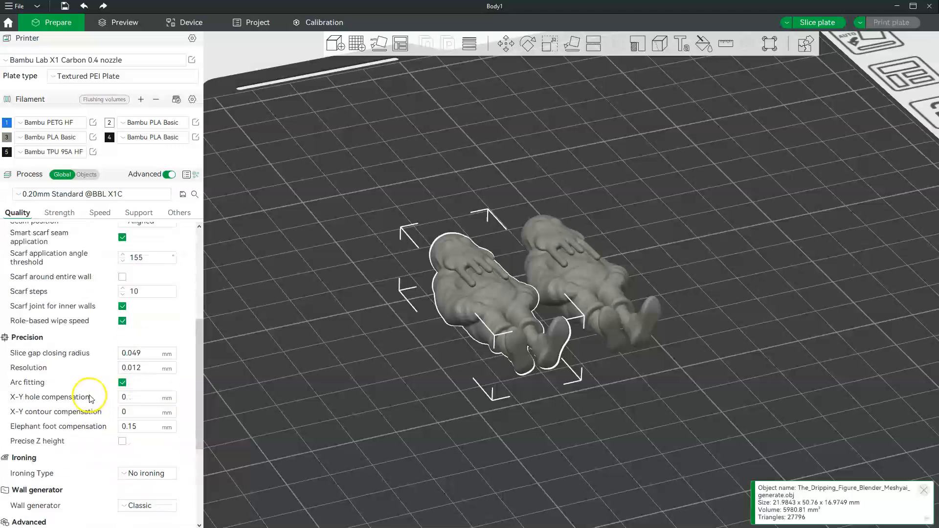
- Set the sparse infill pattern to Gyroid in the strength settings
click(65, 215)
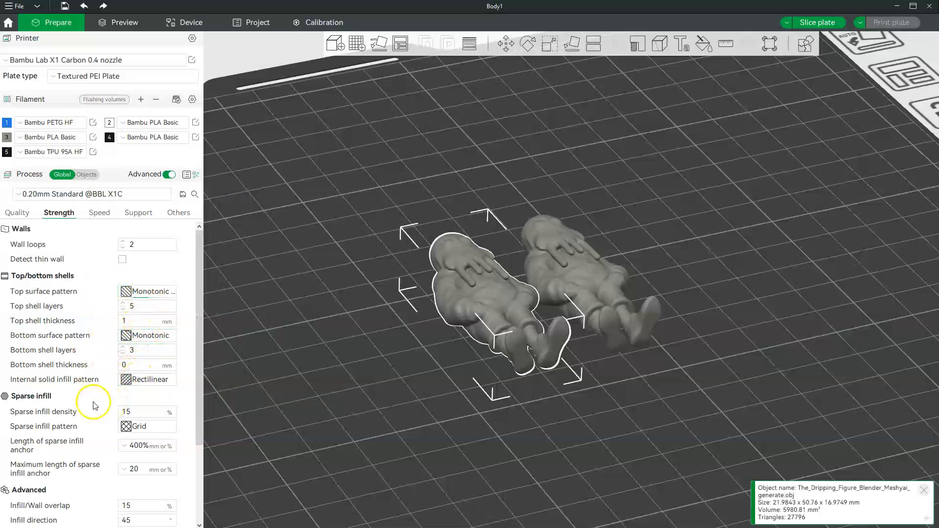
scroll(95, 397, down, 2)
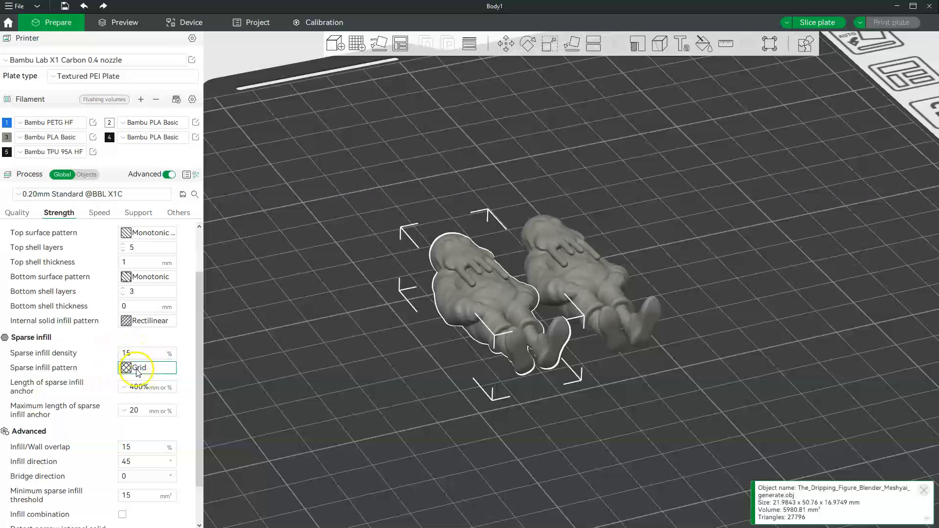
click(136, 368)
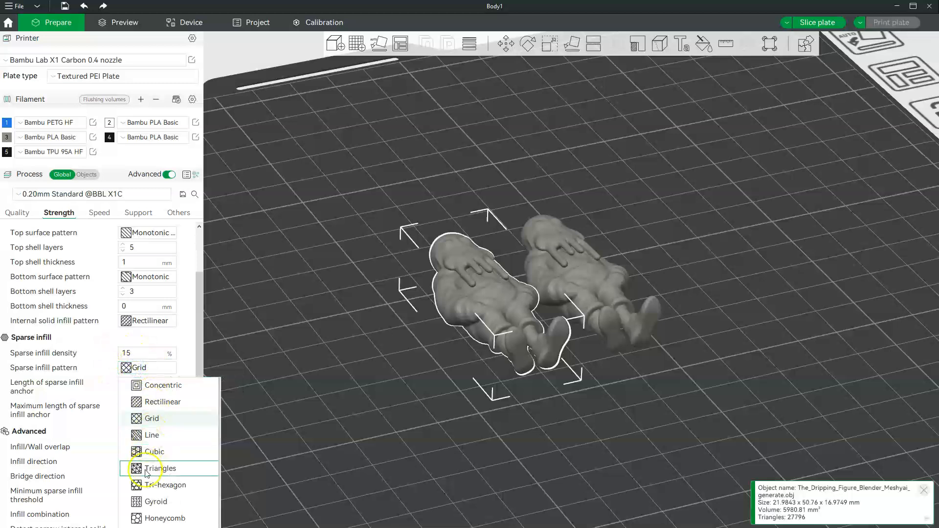
click(153, 507)
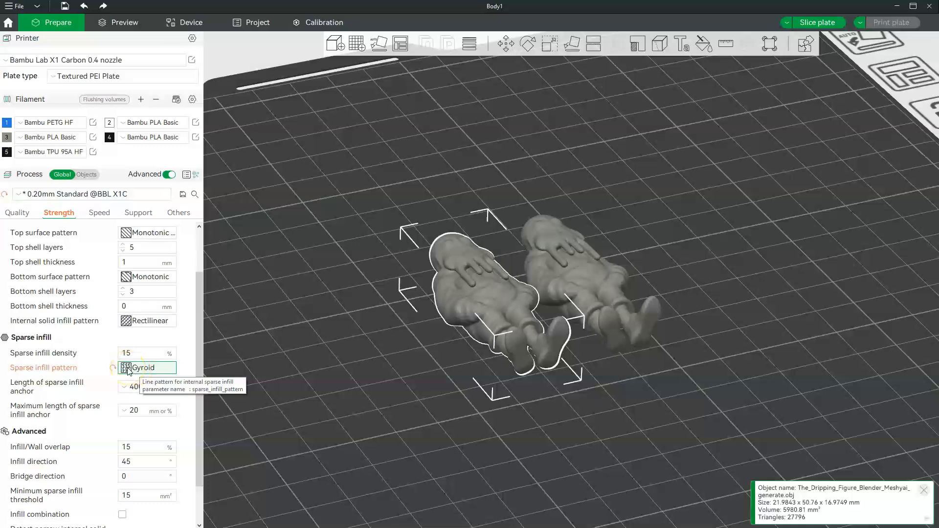
- Look through the speed settings, including overhang speeds, travel speed and acceleration
click(99, 214)
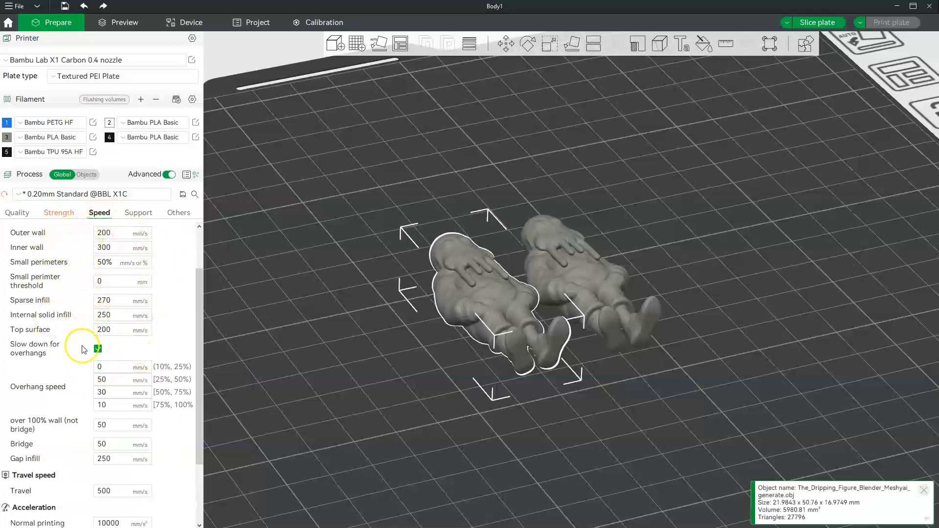
scroll(77, 382, down, 3)
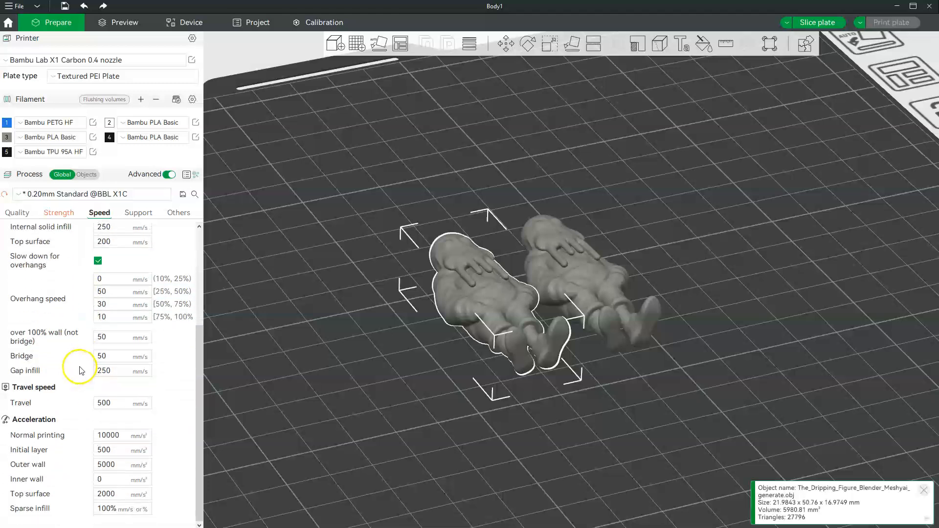
scroll(73, 357, up, 5)
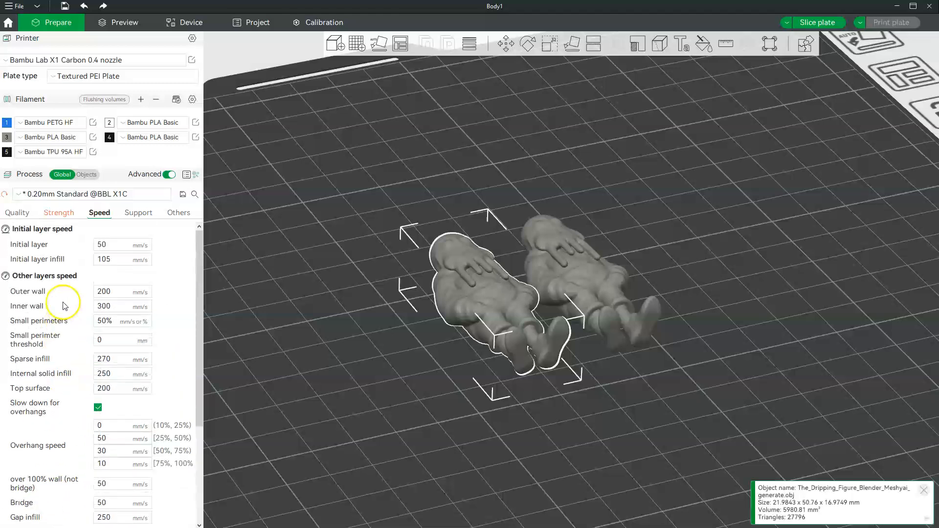
- Enable support for the print and look at the available support types
click(140, 215)
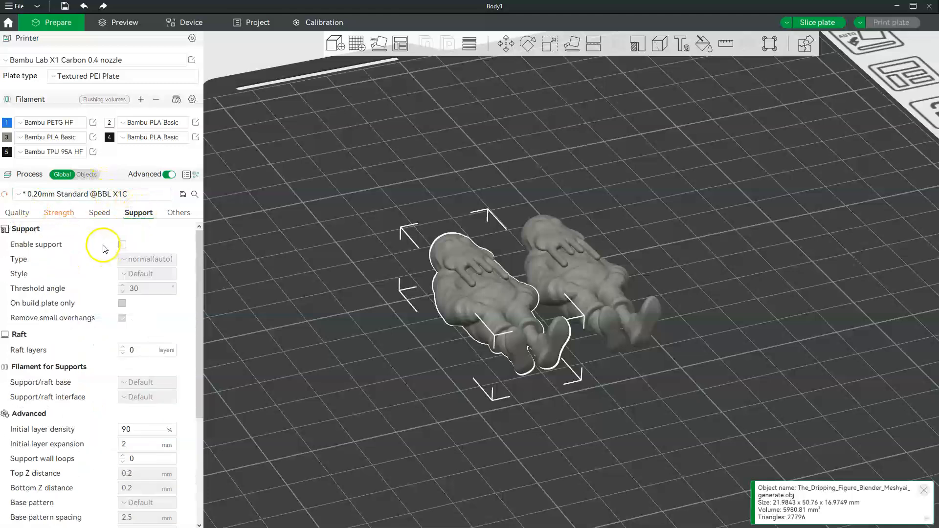
click(122, 245)
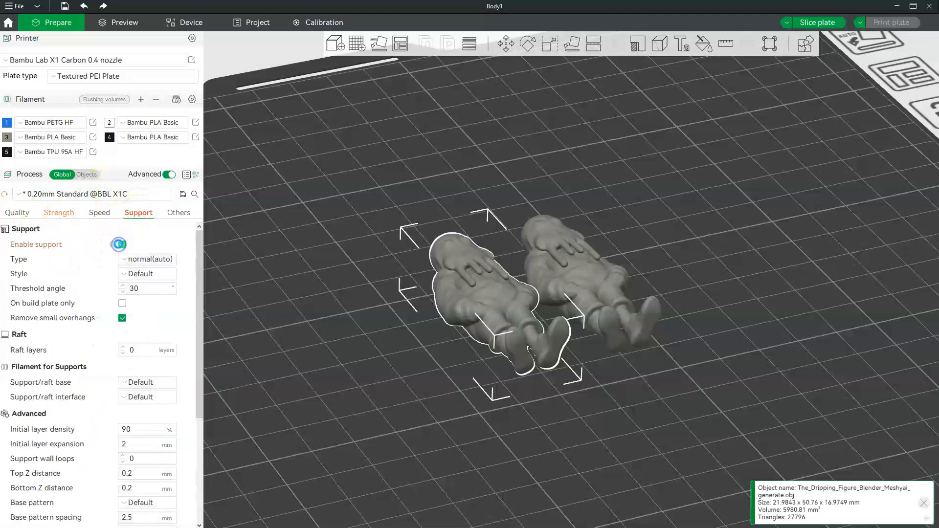
click(143, 260)
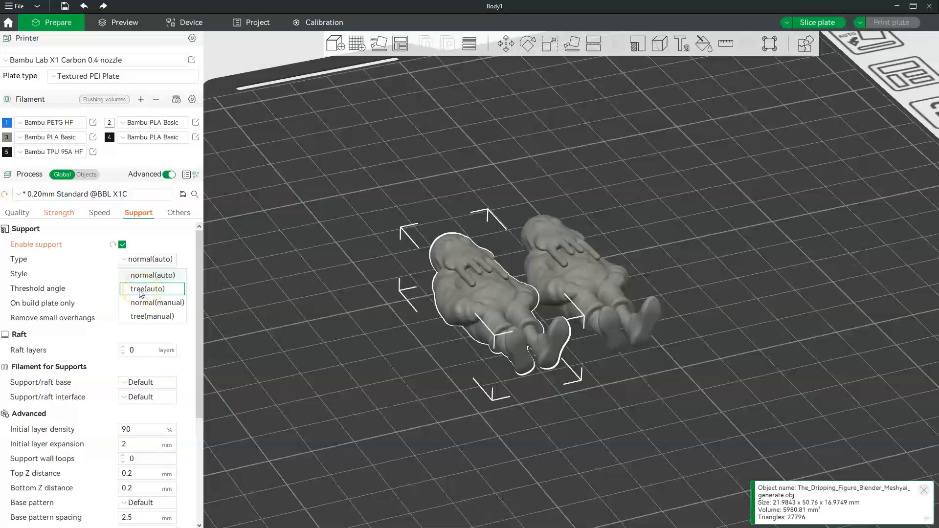
click(107, 273)
- Examine the threshold angle in the support settings and leave the field
click(138, 289)
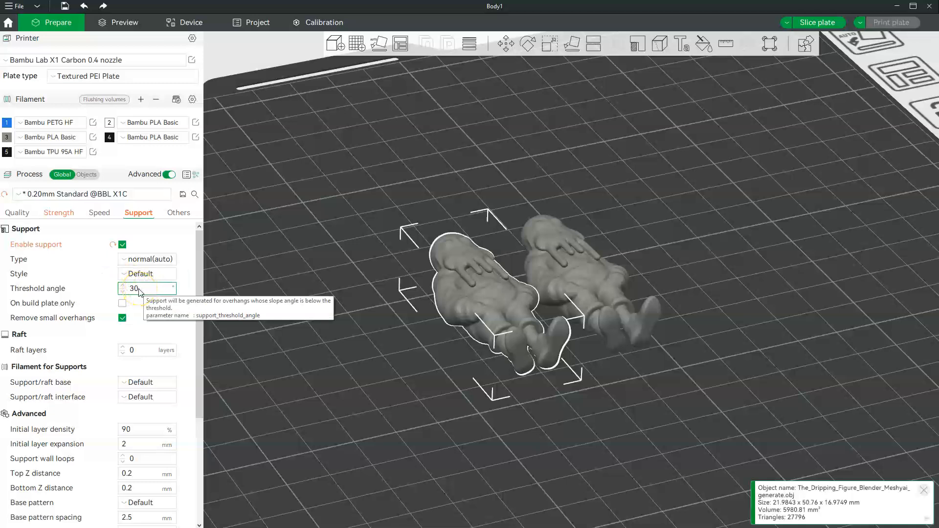
drag(136, 290, 123, 291)
text(10)
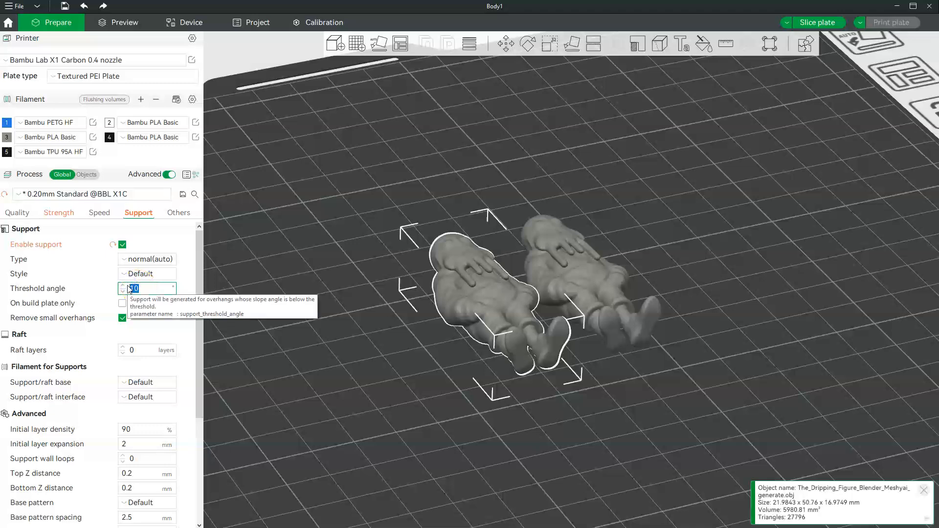
click(101, 310)
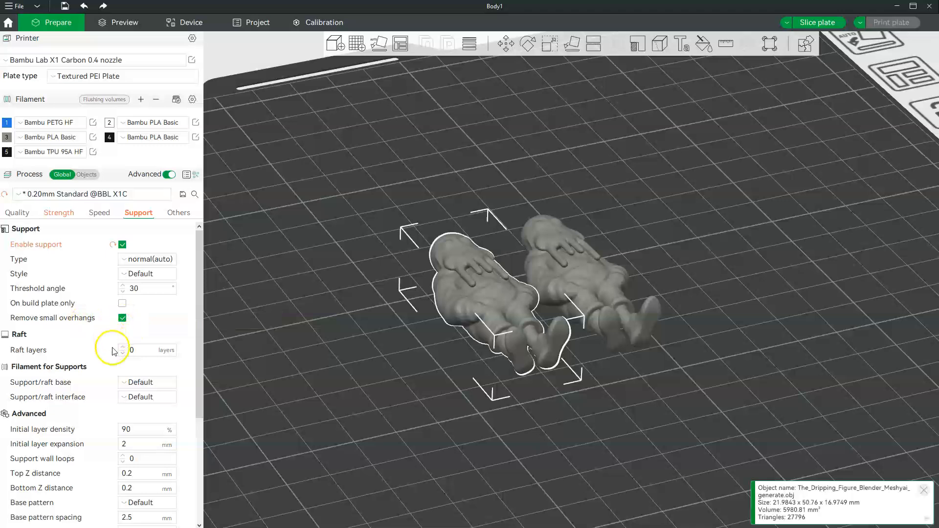
- Look over the raft, support filament and advanced support settings, and show the bed adhesion and prime tower settings
scroll(110, 342, down, 1)
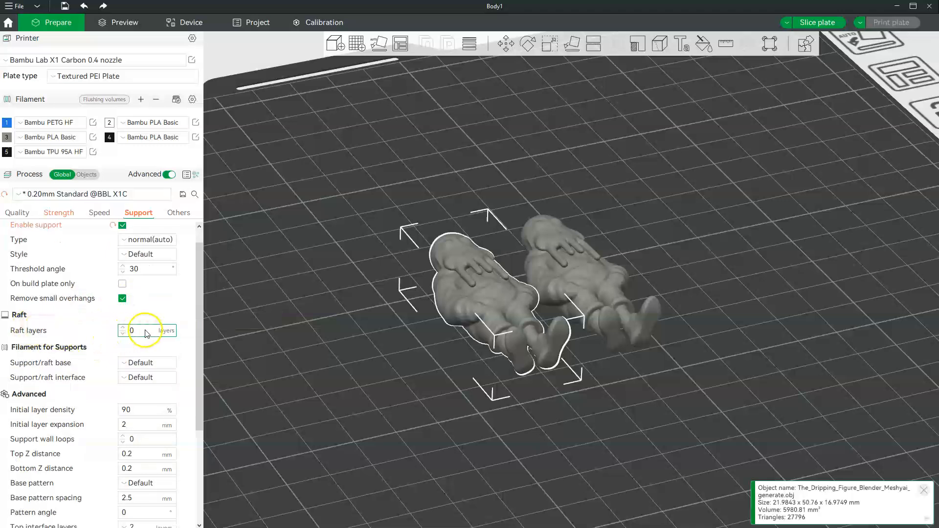
scroll(110, 348, down, 1)
scroll(109, 350, down, 1)
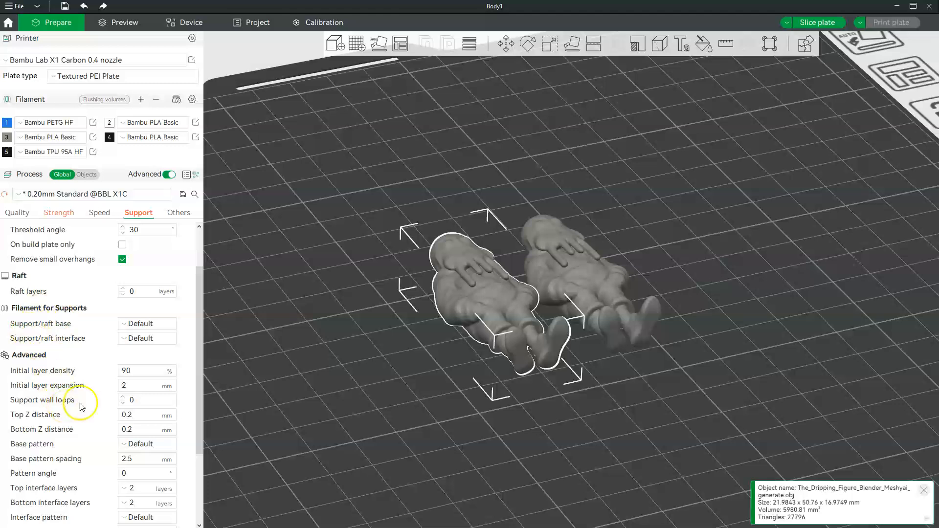
scroll(157, 230, up, 3)
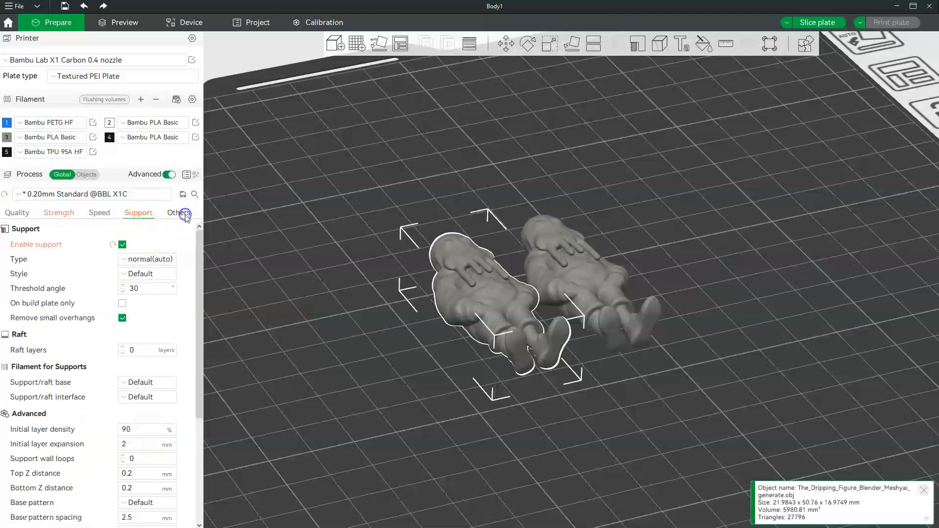
click(187, 216)
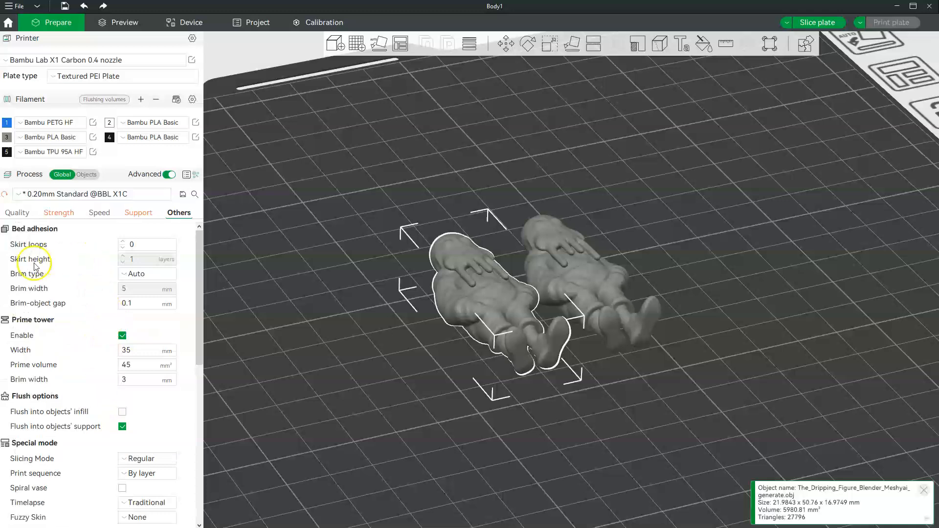
- Look over the available brim types without changing the selection, and return to the quality settings
click(142, 277)
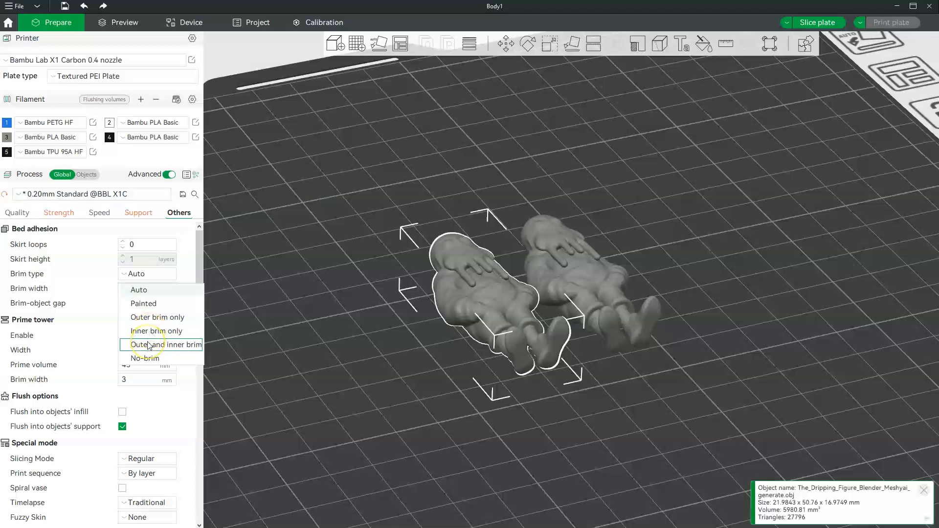
click(292, 353)
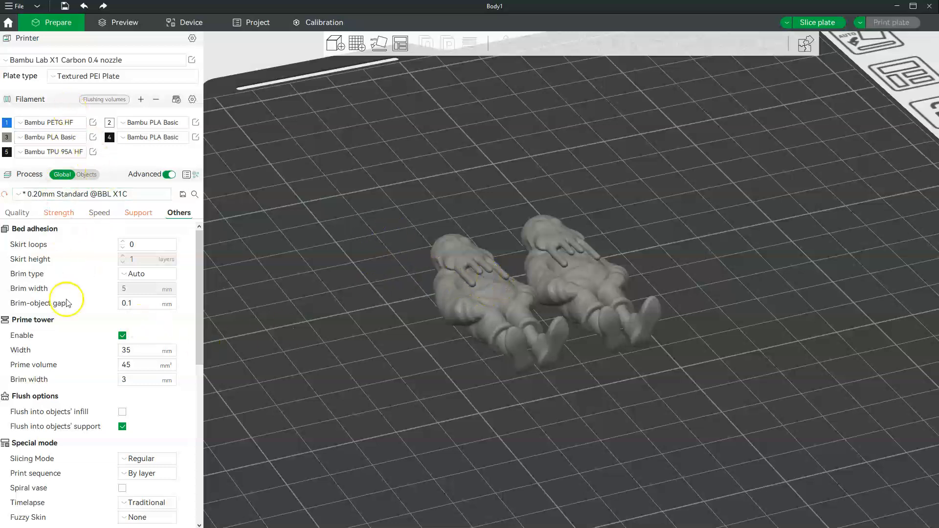
click(22, 214)
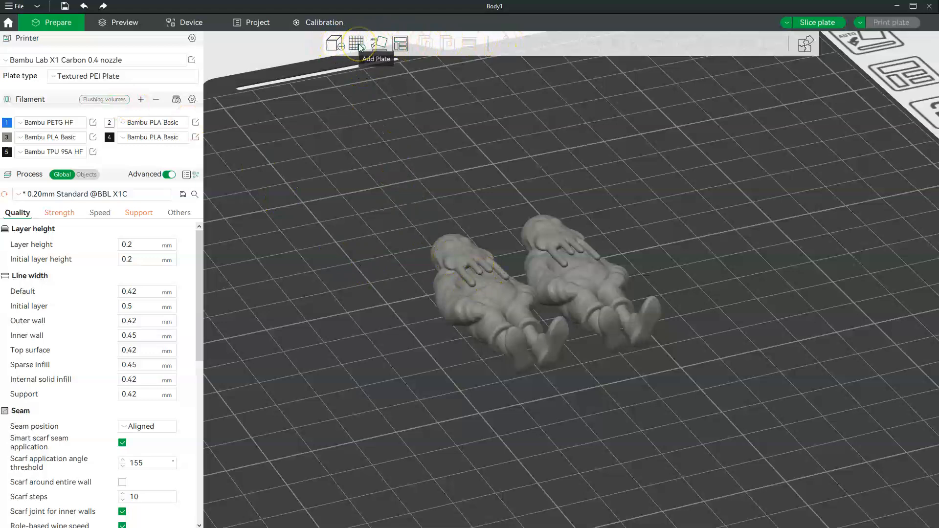
- Auto-orient the first of the two lying figures so it stands upright on its feet, and clear the selection
click(377, 45)
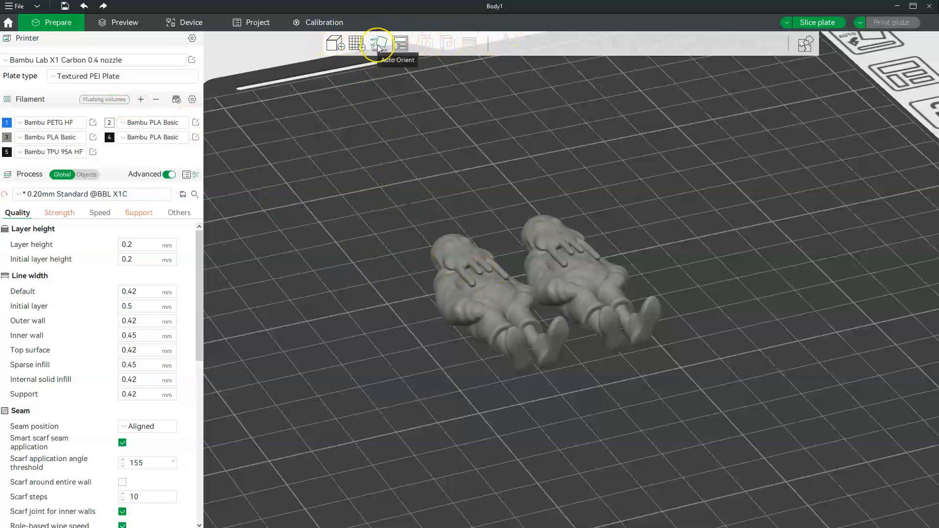
click(396, 73)
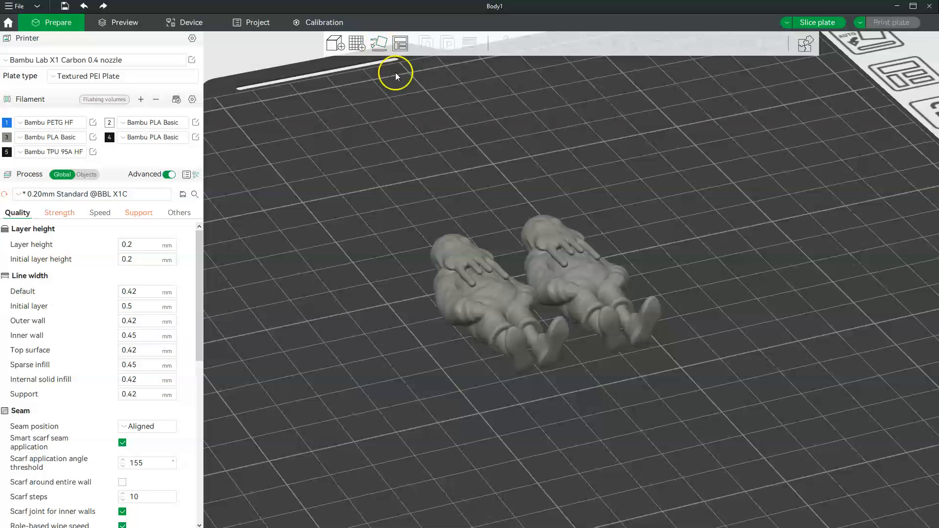
click(465, 278)
click(381, 44)
click(383, 177)
click(524, 413)
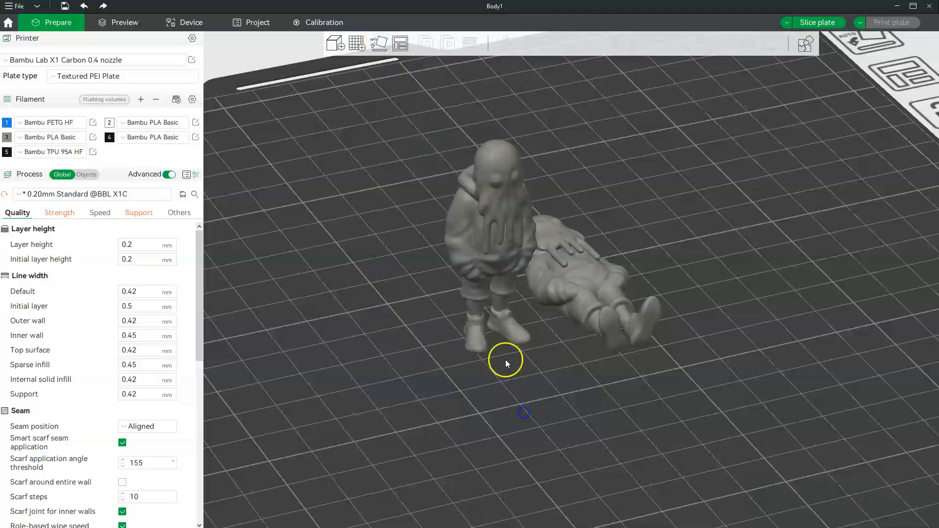
- Select the figure that is still lying down and look over the Move, Rotate, Scale and Lay on Face tools
click(562, 277)
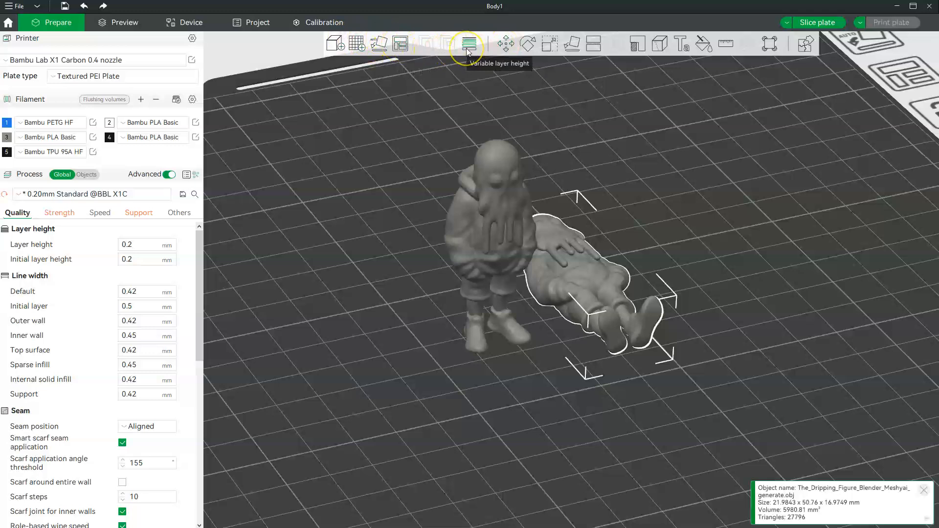
click(507, 46)
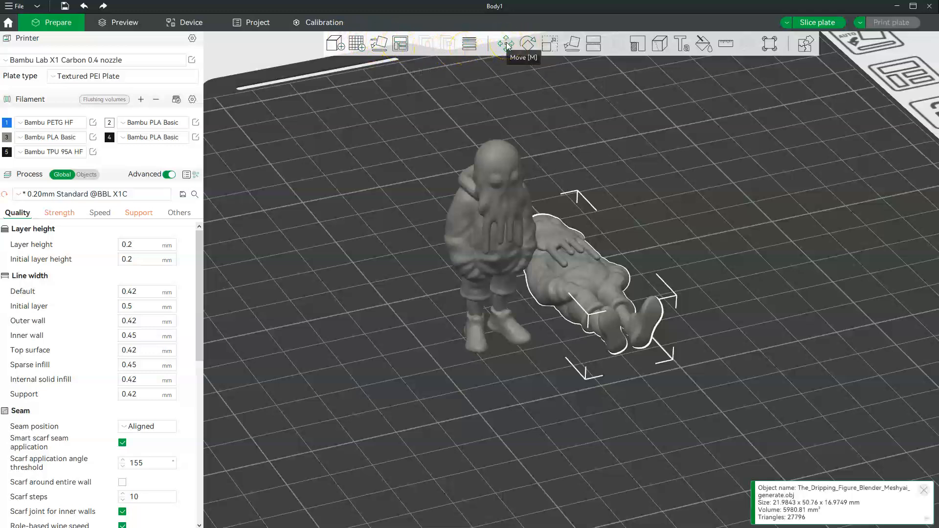
click(523, 45)
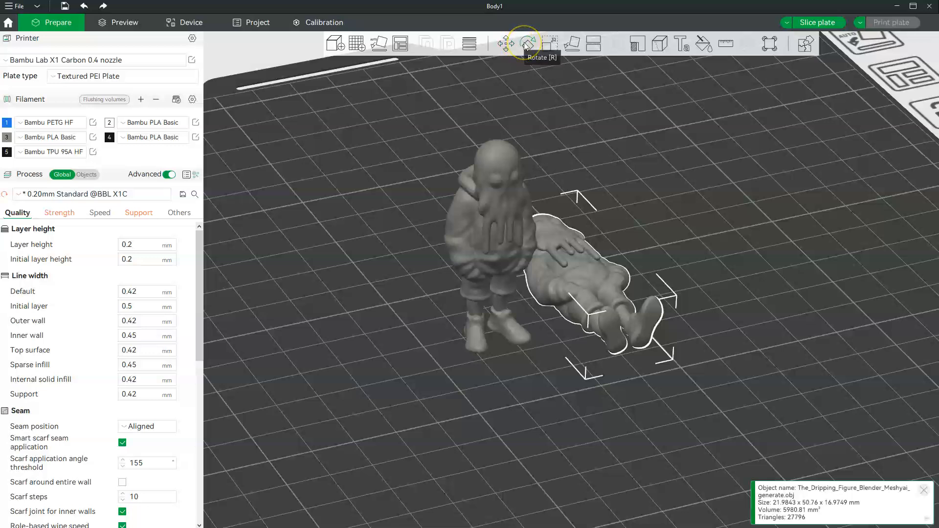
click(553, 47)
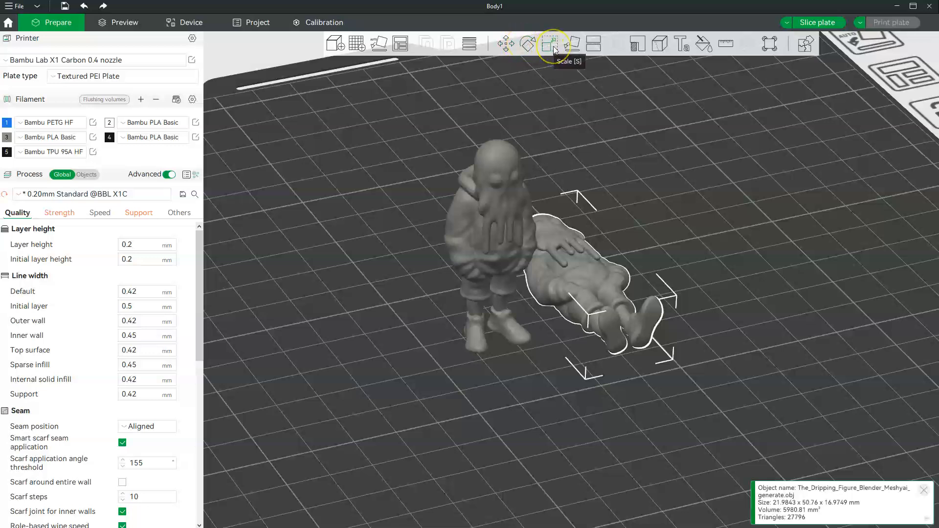
click(575, 45)
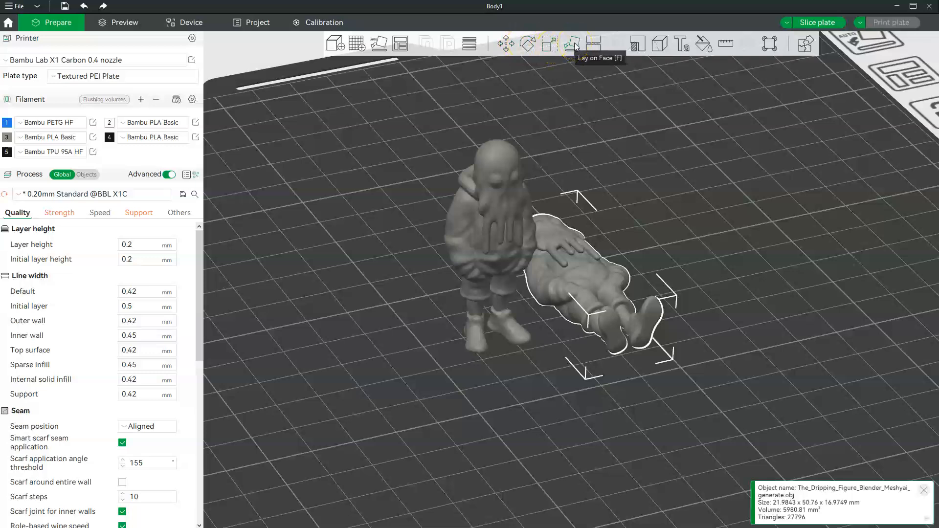
click(593, 45)
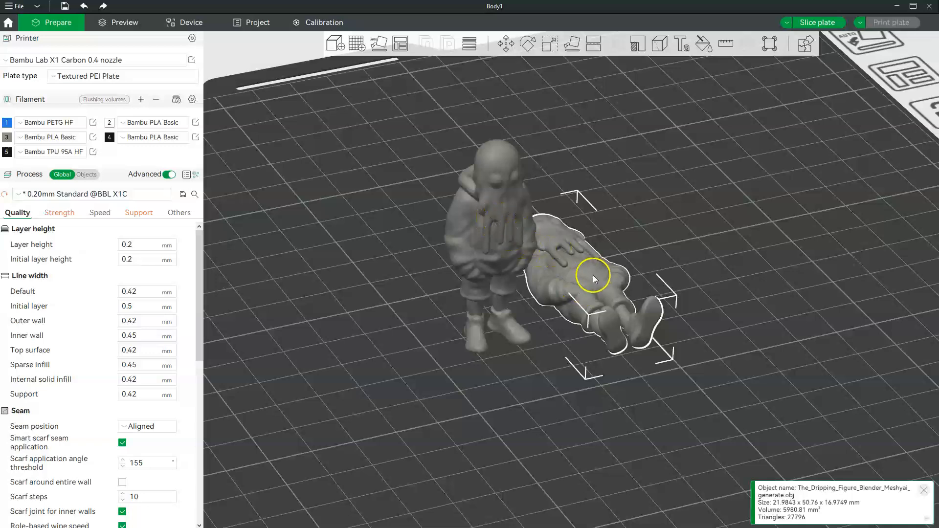
- Try laying the second figure on different faces with Lay on Face, and undo the placement
key(f)
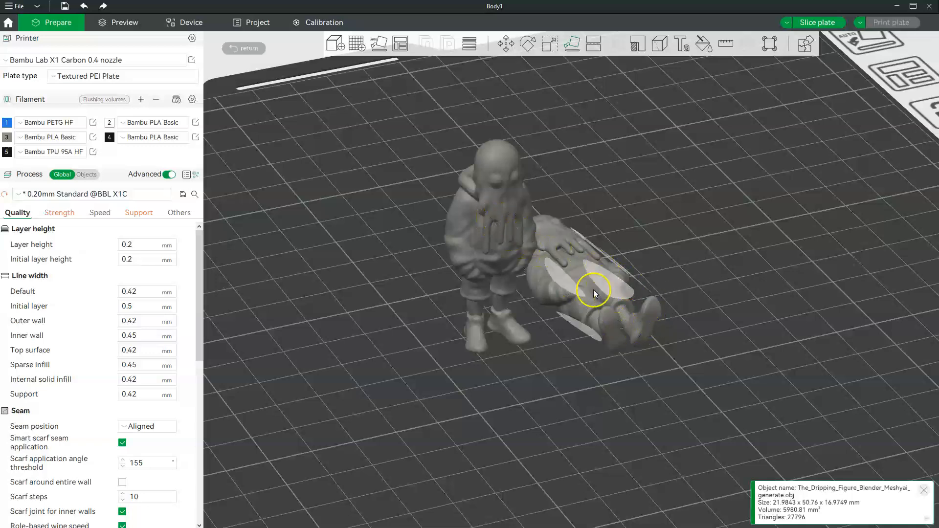
click(631, 292)
drag(644, 285, 577, 325)
click(578, 325)
drag(682, 291, 679, 279)
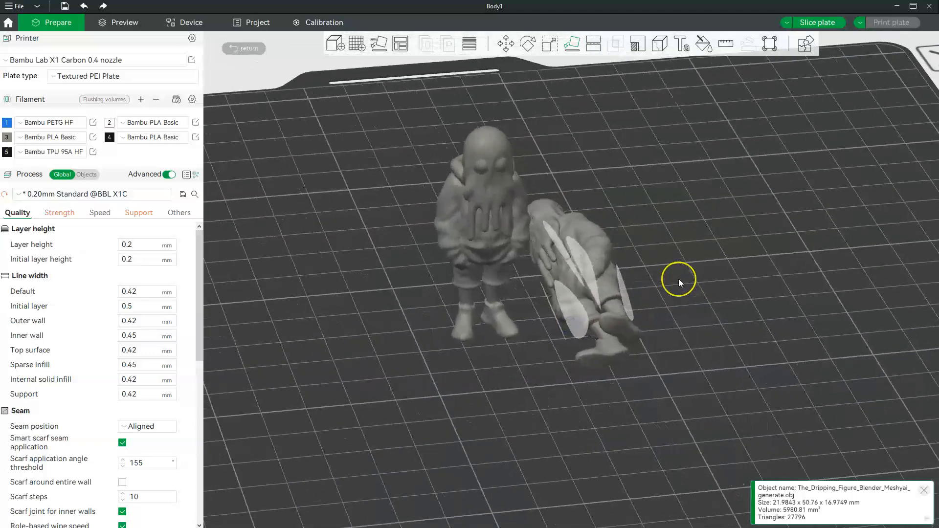
key(ctrl+z)
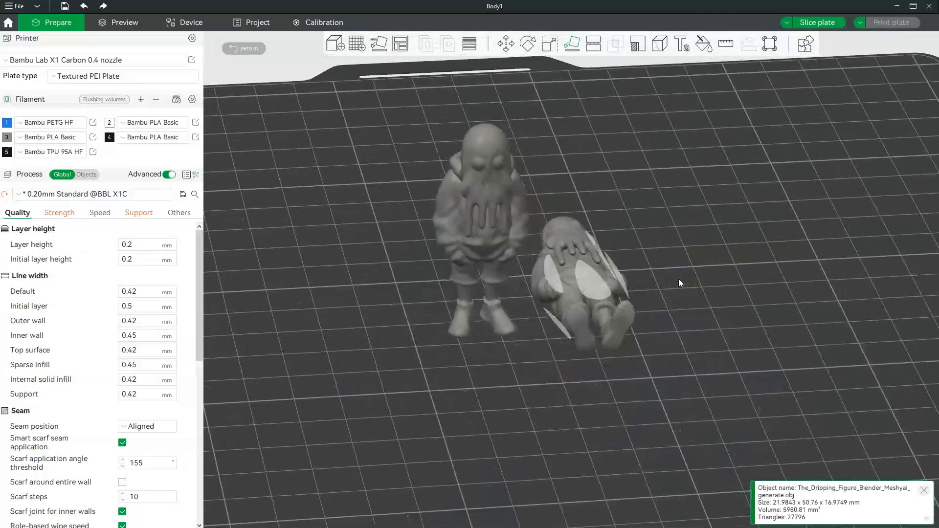
- Rotate the lying figure until it stands upright, and move it beside the other standing figure
click(529, 44)
drag(666, 158, 630, 175)
drag(689, 327, 687, 325)
mouse_move(687, 325)
mouse_down()
mouse_move(672, 379)
mouse_move(612, 319)
mouse_move(580, 336)
mouse_move(554, 309)
mouse_move(543, 254)
mouse_move(554, 316)
mouse_move(585, 337)
mouse_move(685, 239)
mouse_move(686, 319)
mouse_move(629, 254)
mouse_up()
key(m)
drag(649, 209, 674, 214)
- Examine both standing figures from a low angle and up close at the feet, checking their contact with the plate
drag(705, 289, 617, 356)
drag(685, 400, 709, 386)
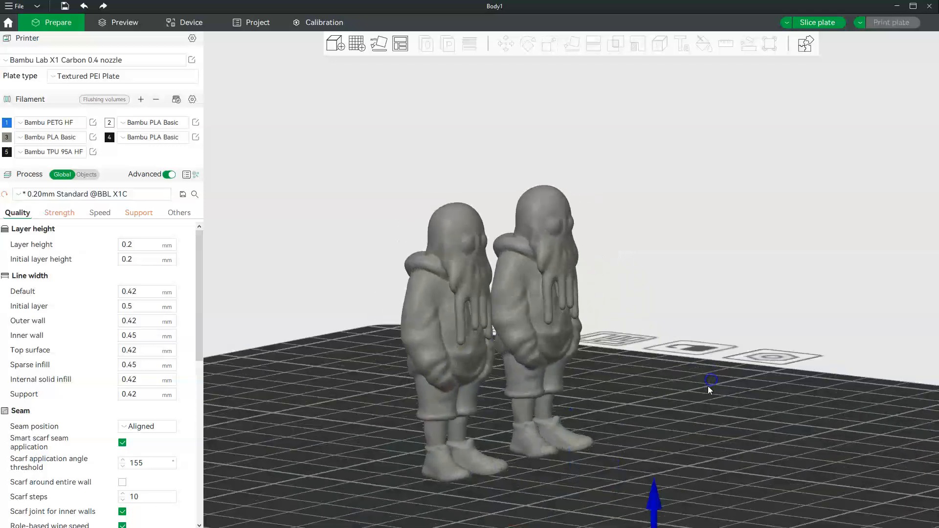
scroll(545, 472, up, 5)
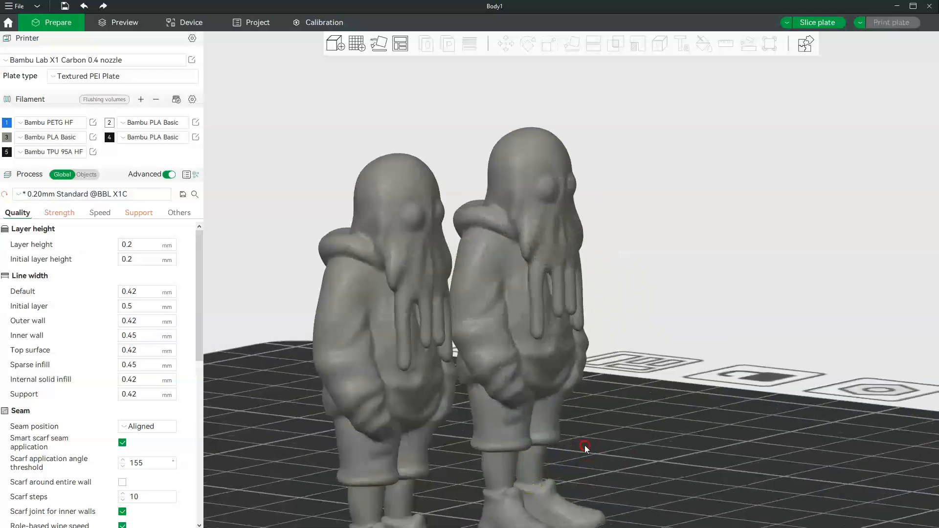
drag(560, 460, 582, 355)
scroll(528, 431, up, 5)
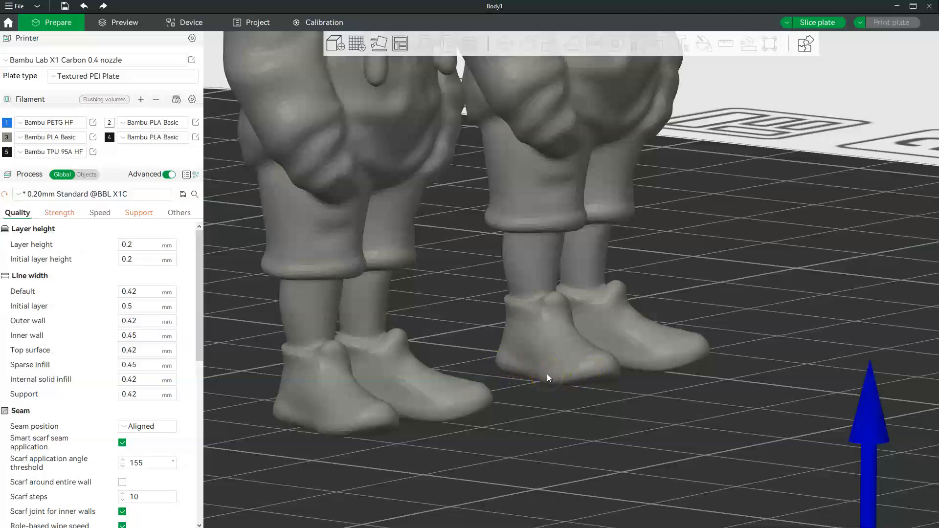
drag(547, 373, 489, 301)
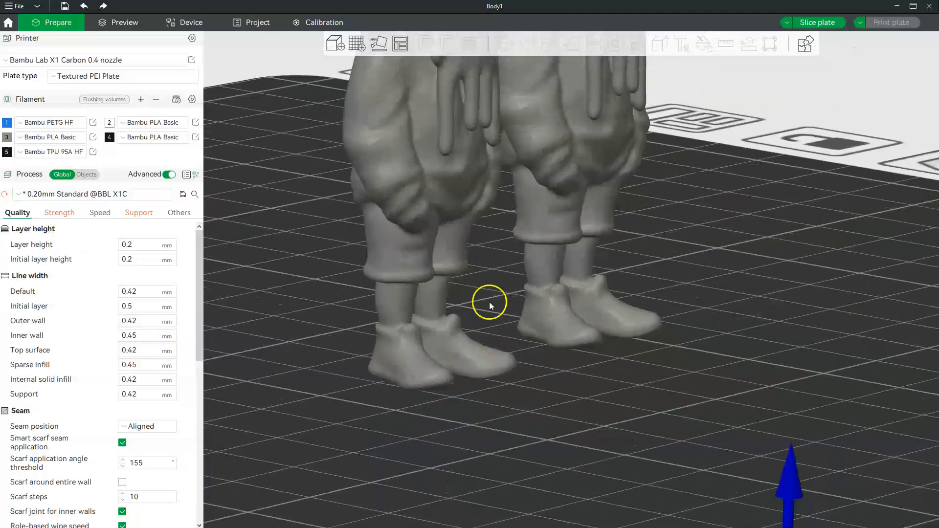
scroll(490, 301, down, 5)
- Slice the plate and inspect the generated supports and brim around both figures
click(802, 24)
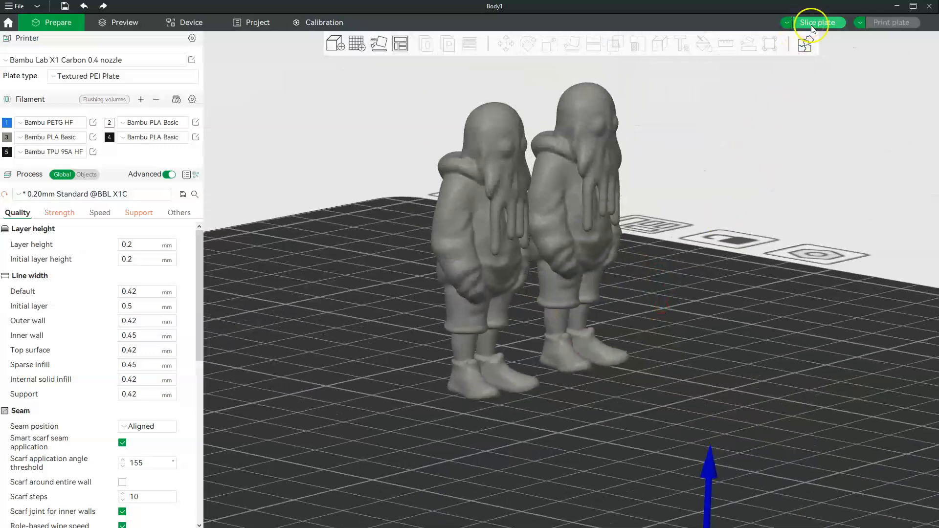
click(812, 25)
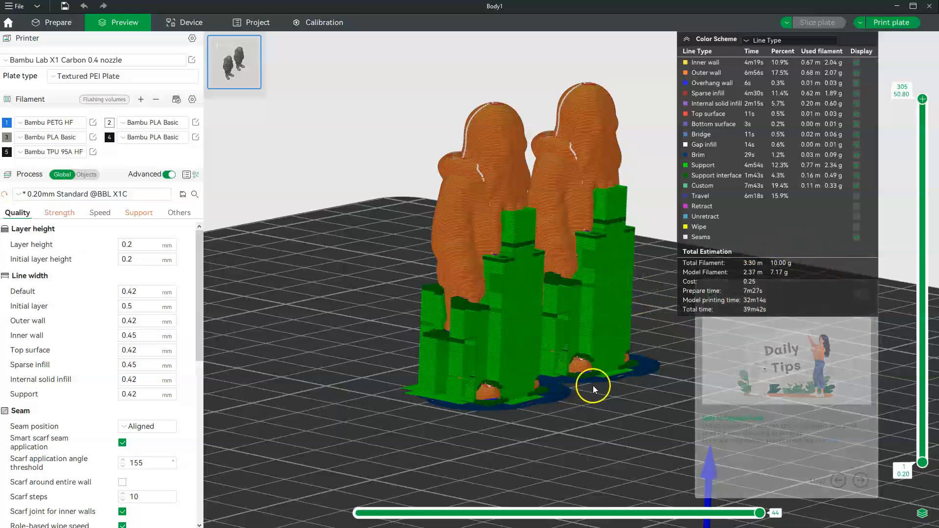
drag(629, 439, 574, 435)
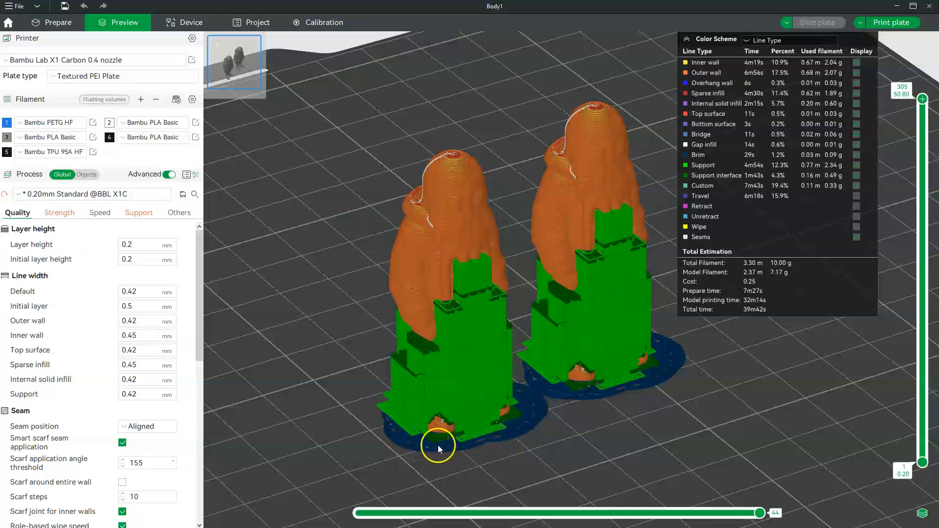
scroll(432, 439, up, 5)
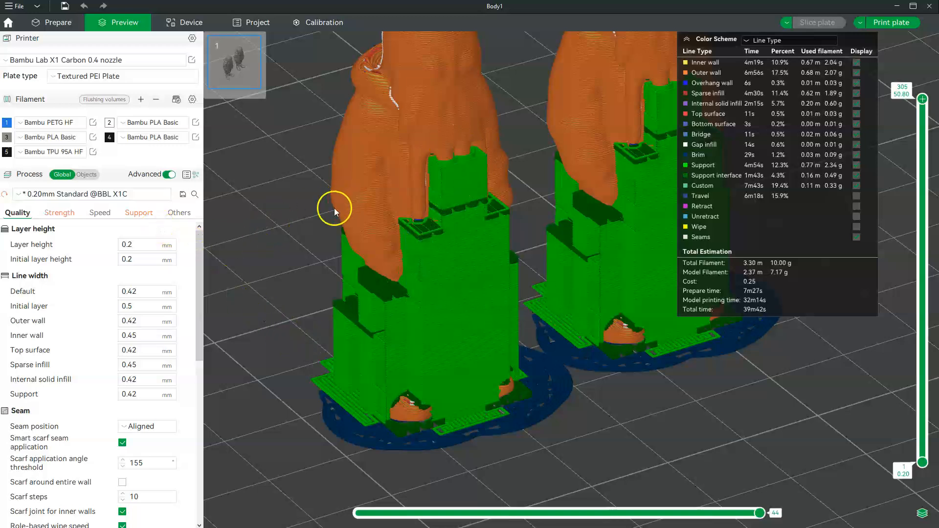
scroll(283, 241, up, 2)
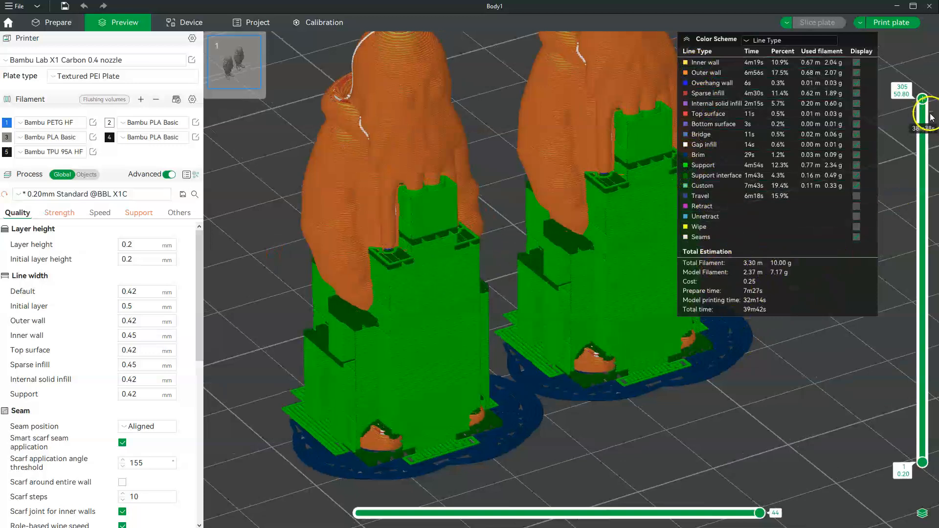
- Step the layer preview down to the first layer and back up to the complete print
drag(923, 107, 907, 462)
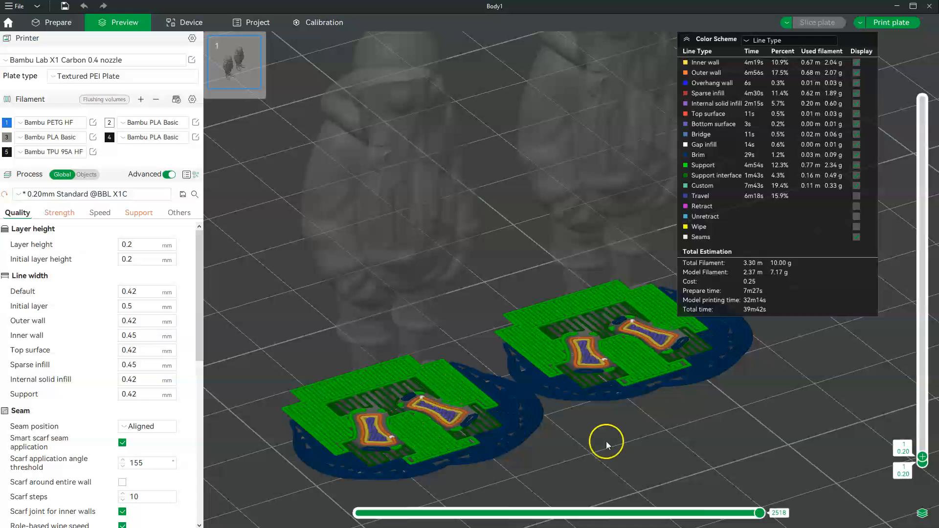
drag(922, 457, 857, 28)
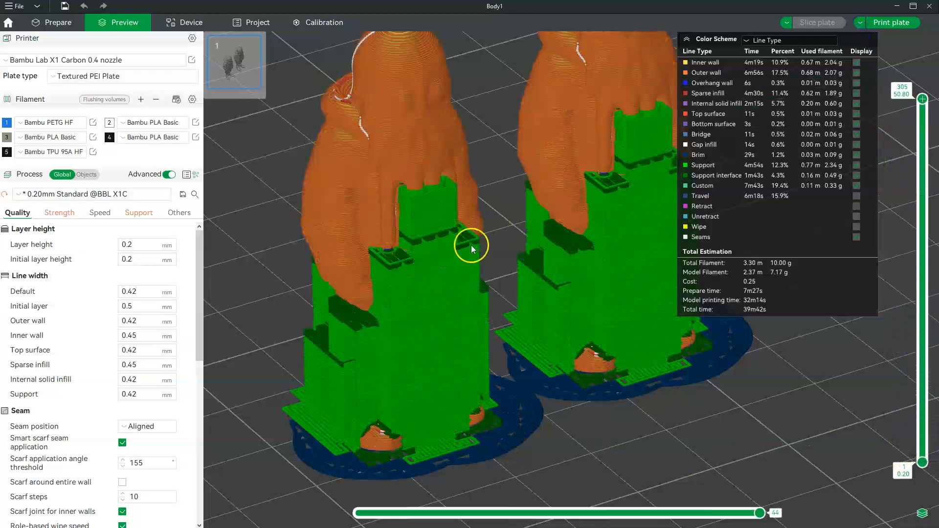
scroll(471, 245, down, 5)
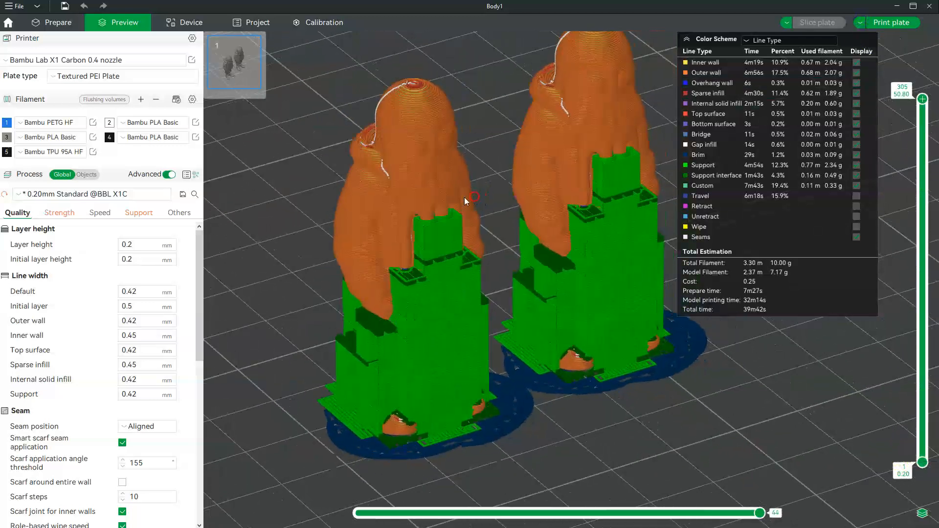
- Disable support, slice the plate again, and inspect the unsupported figures from below and from the front
click(135, 214)
click(122, 244)
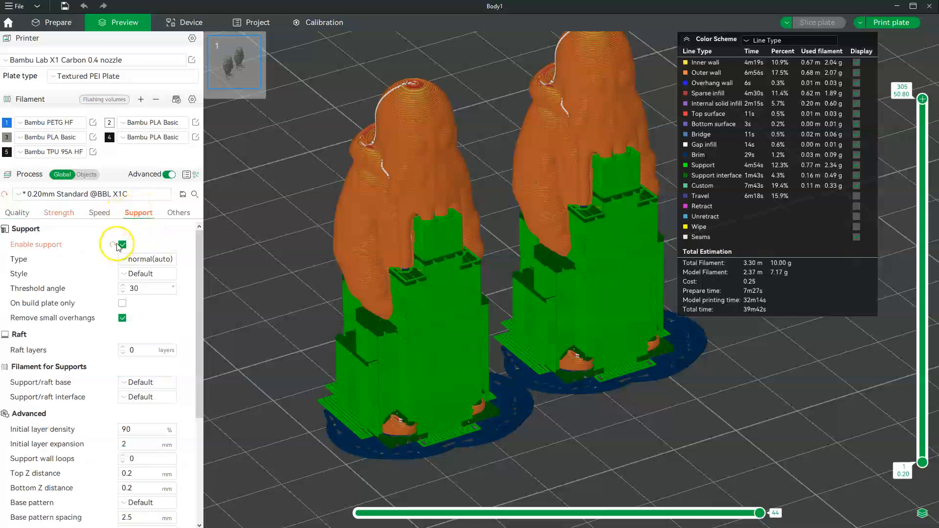
click(122, 244)
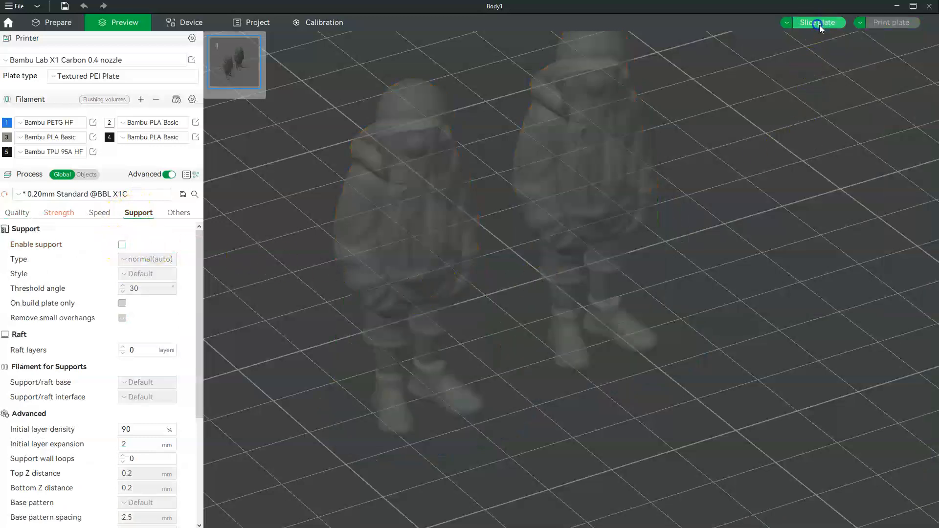
click(820, 25)
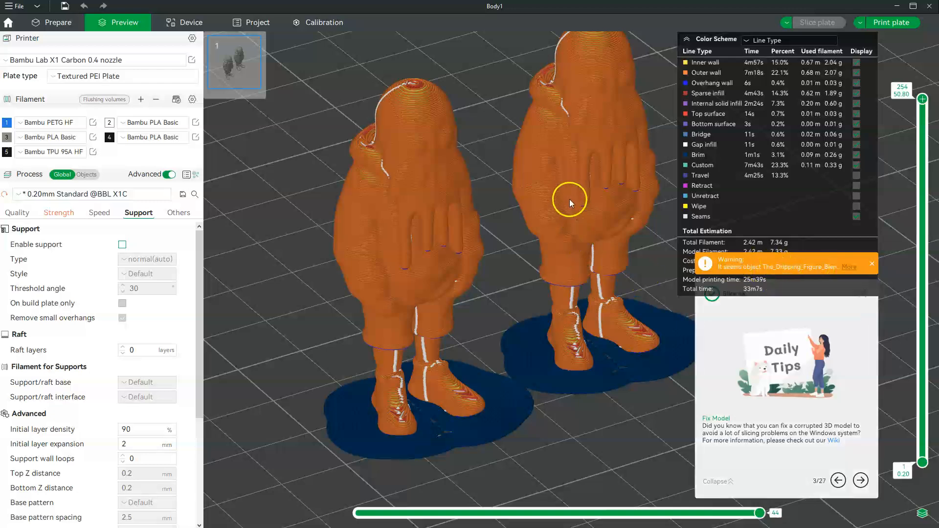
drag(473, 331, 471, 293)
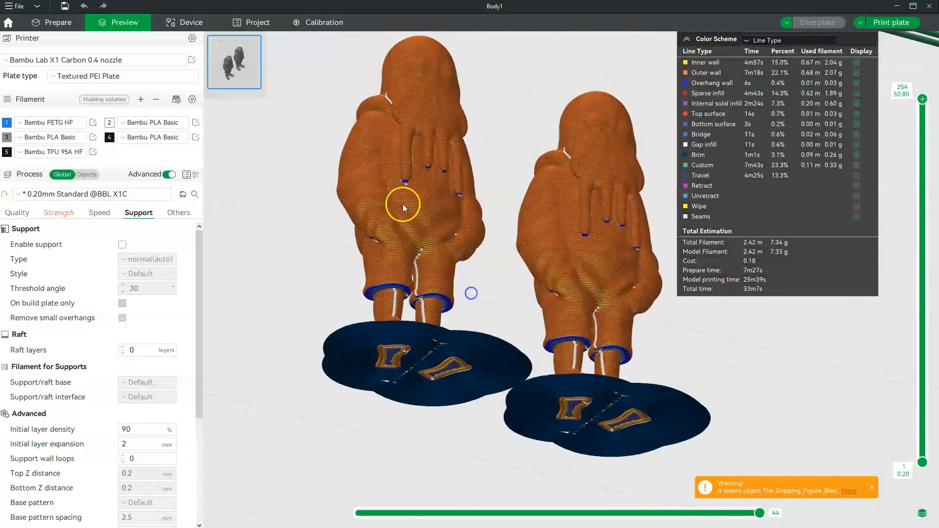
drag(391, 274, 517, 229)
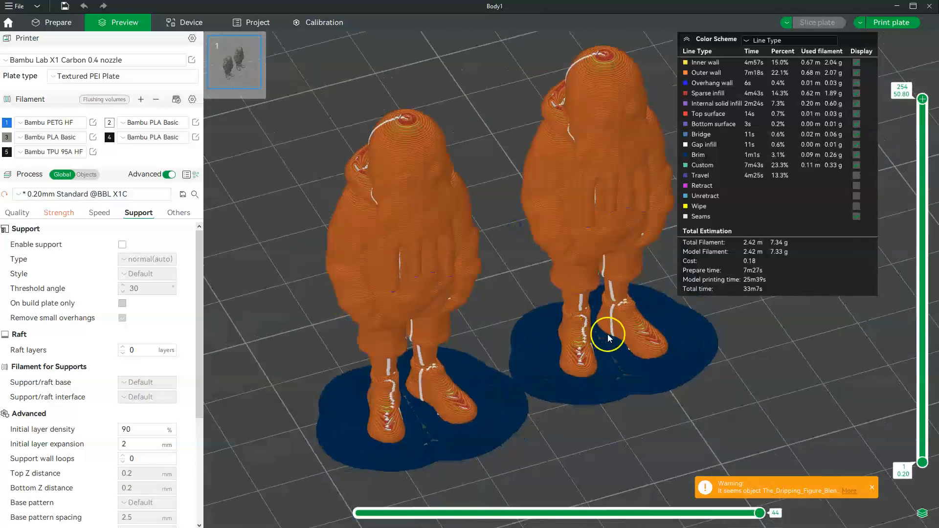
- Enable support with a threshold angle of 10, slice the plate again, and inspect the resulting supports
click(123, 244)
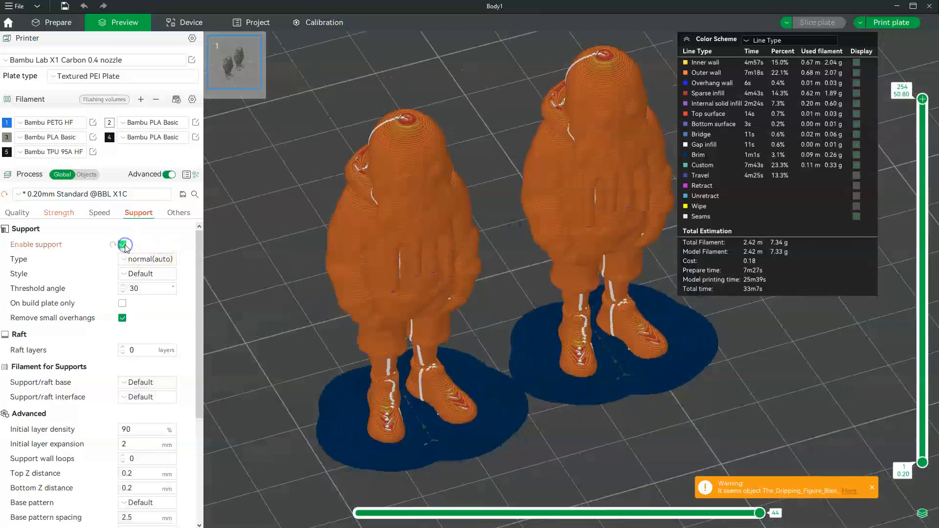
double_click(134, 289)
text(10)
click(492, 271)
click(829, 24)
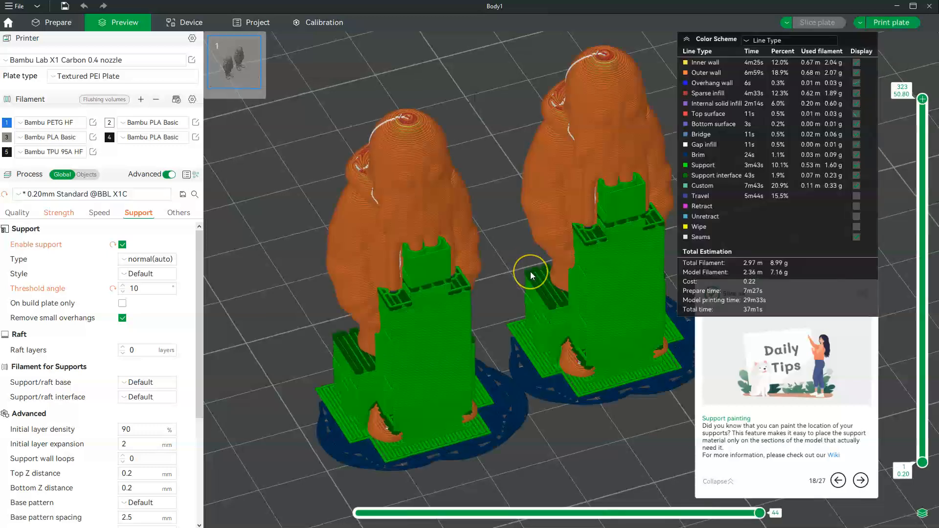
drag(530, 271, 469, 232)
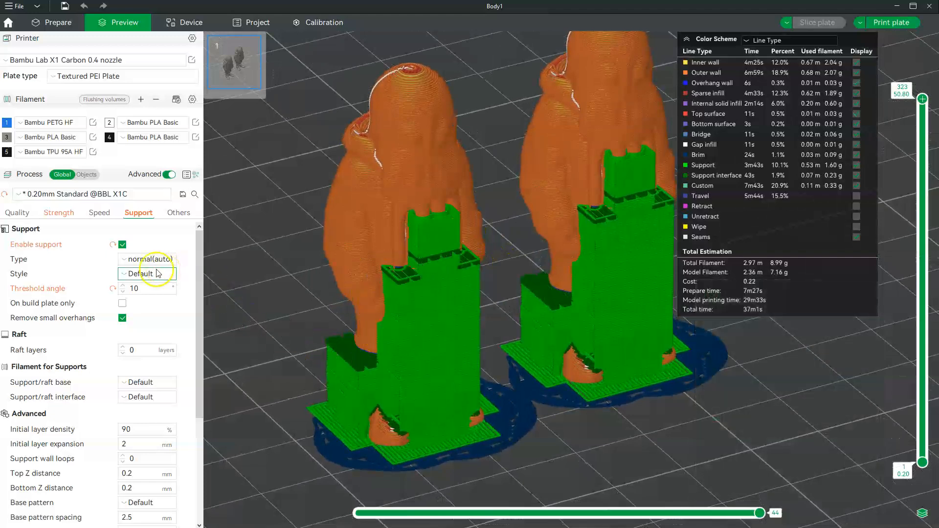
- Change the support type to tree(auto), slice the plate again, and inspect the tree supports on both figures
click(140, 260)
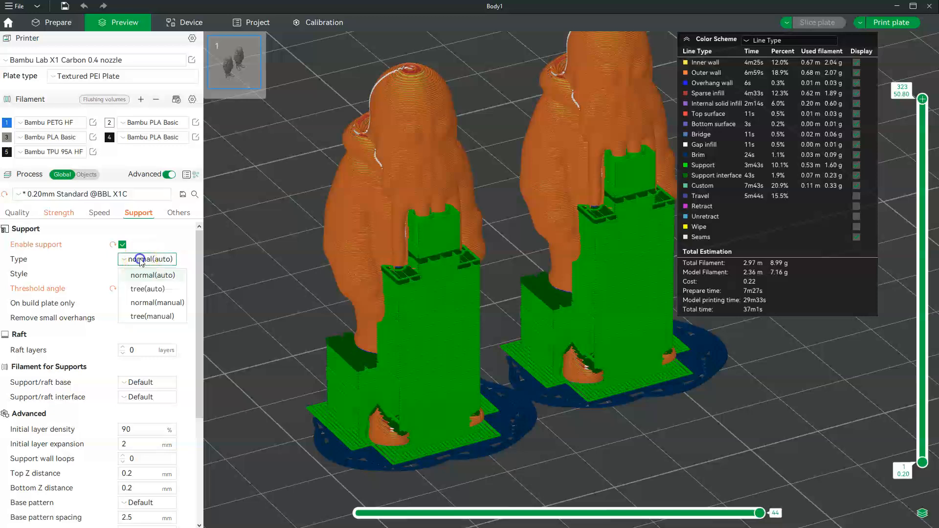
click(145, 290)
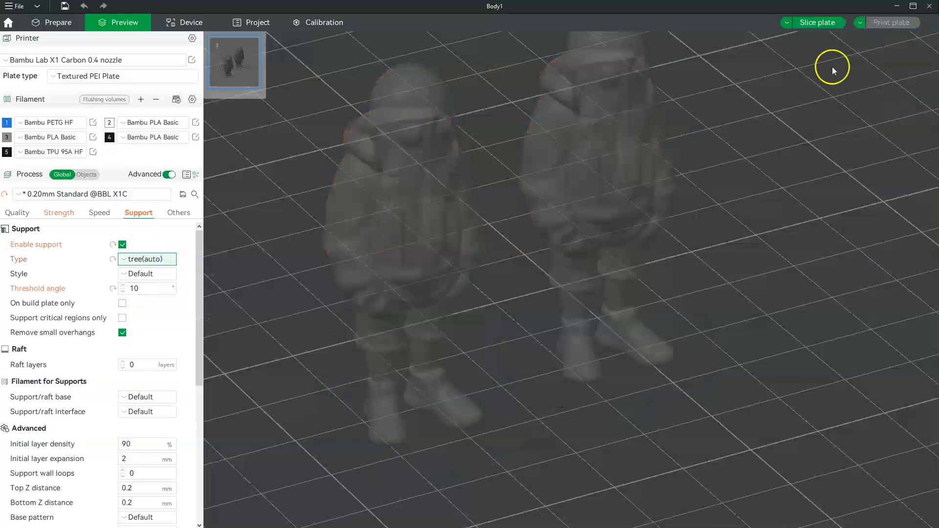
click(832, 22)
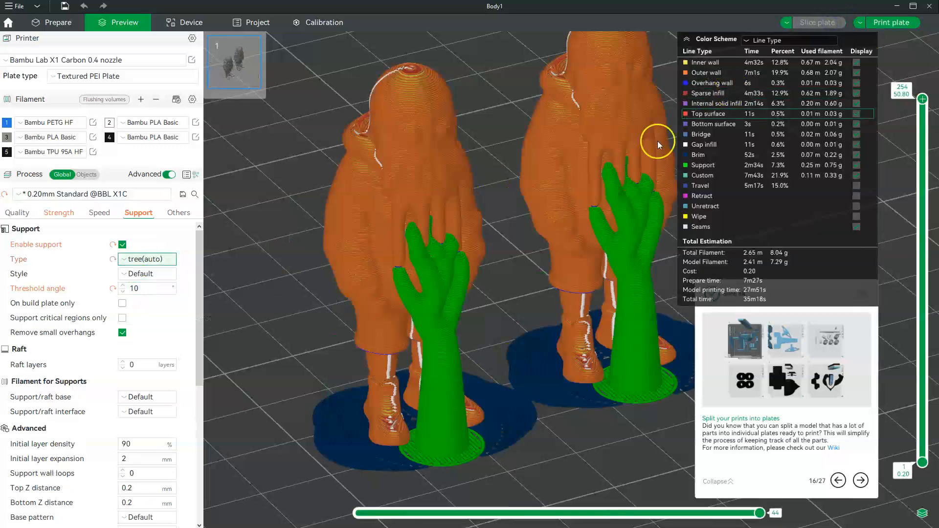
drag(460, 282, 392, 325)
- Set the support threshold angle to 30, slice the plate again, and inspect the tree supports from several sides
drag(410, 334, 112, 291)
text(30)
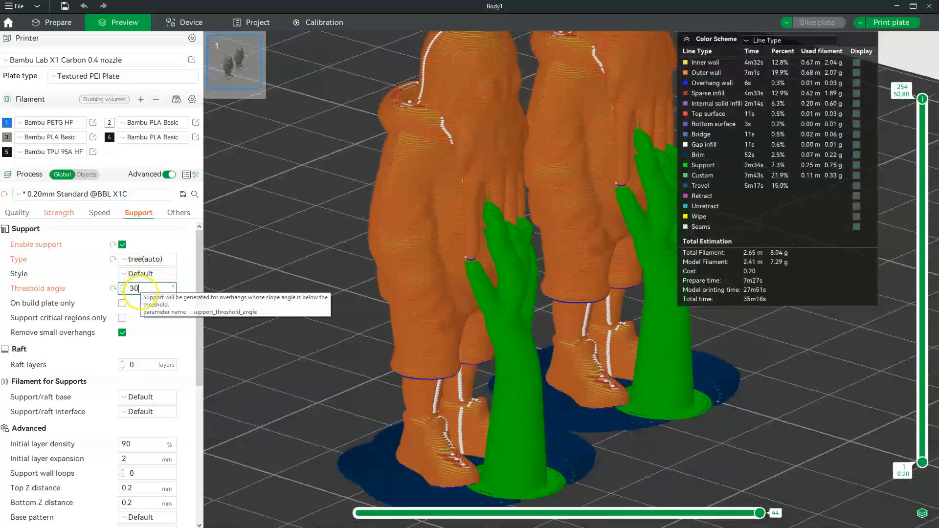
click(271, 268)
click(807, 30)
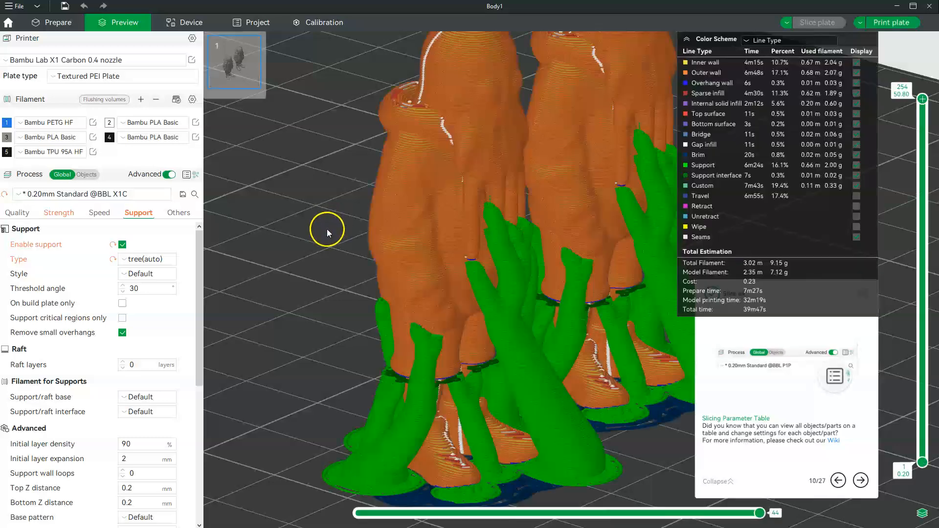
drag(335, 310, 565, 331)
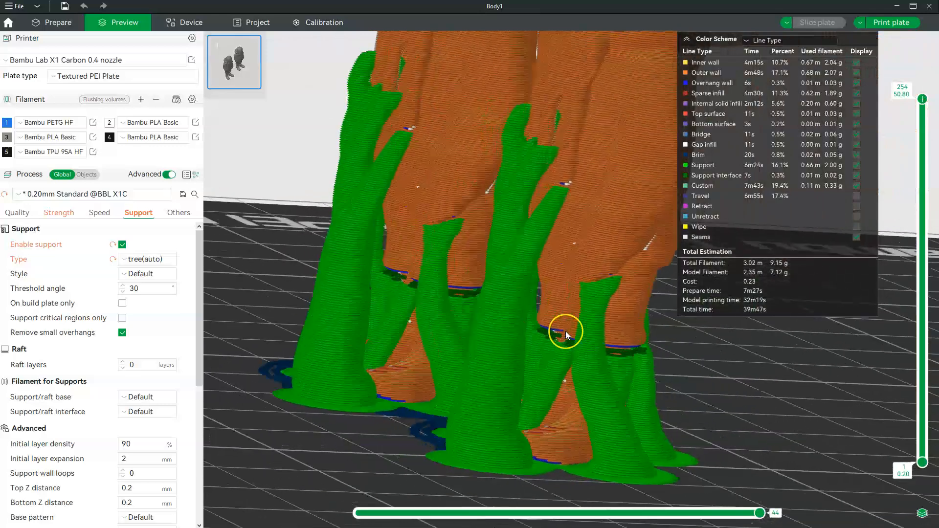
scroll(565, 331, down, 6)
scroll(565, 331, down, 4)
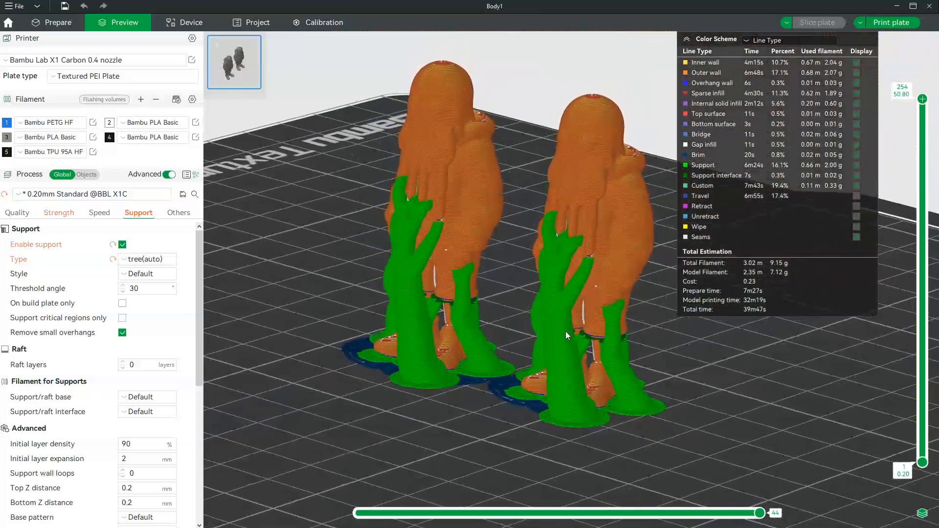
drag(567, 339, 541, 359)
drag(494, 299, 503, 414)
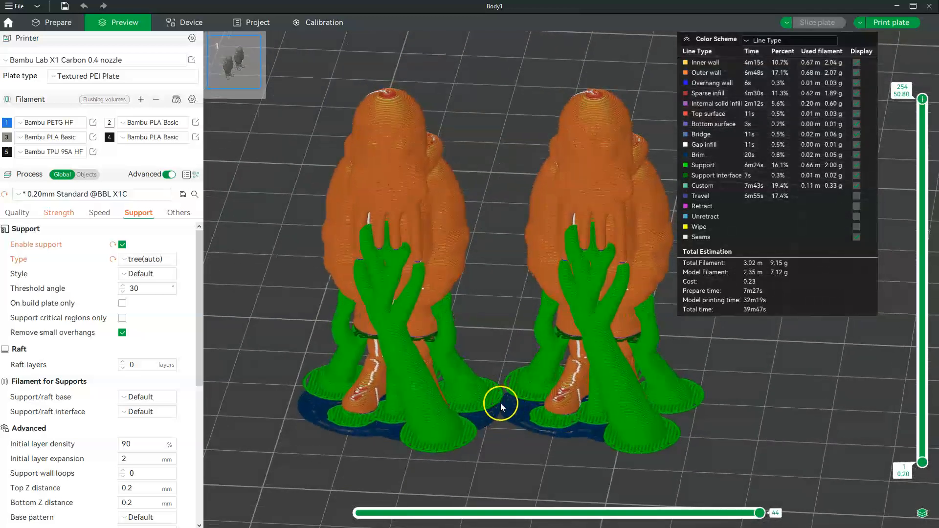
- Move the second figure farther away from the first, then slice the plate again and check the spacing
click(45, 22)
drag(579, 283, 629, 275)
click(823, 23)
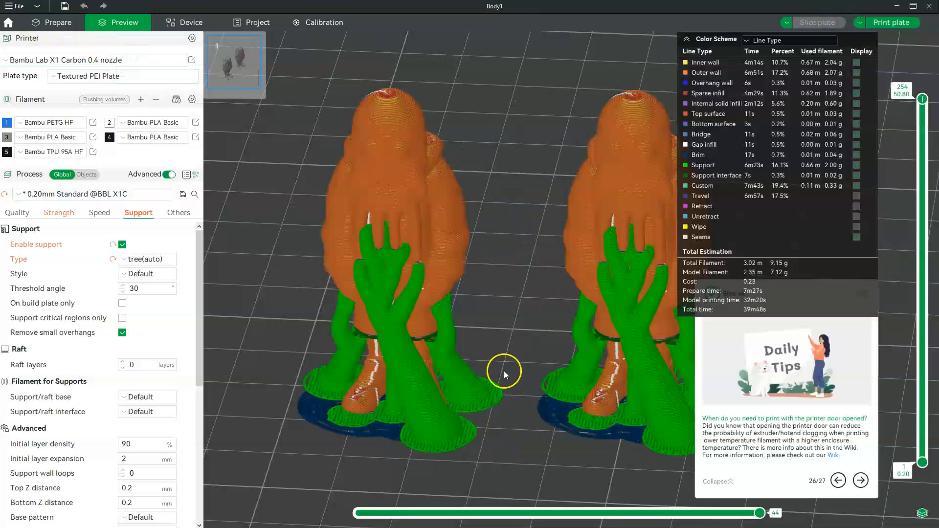
drag(504, 370, 395, 207)
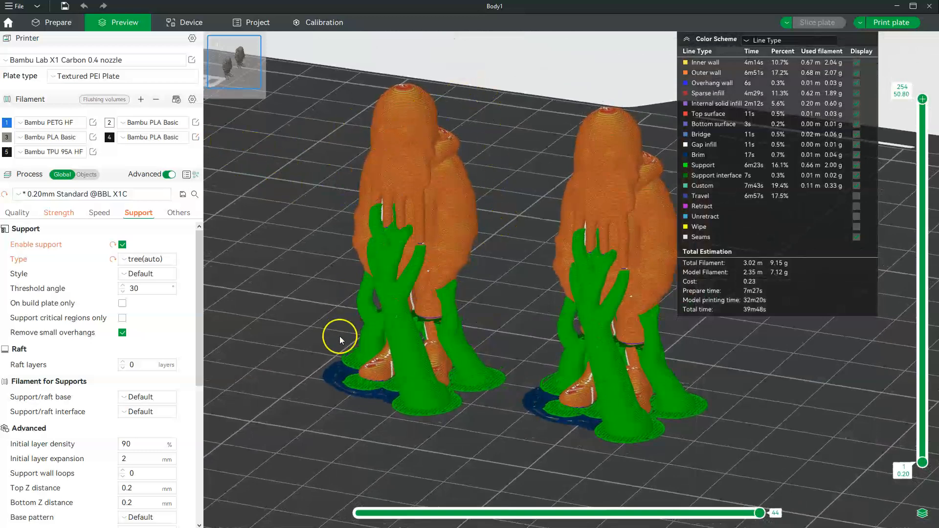
- Override the second figure's own strength settings with a sparse infill density of 10% and 3 wall loops
click(86, 175)
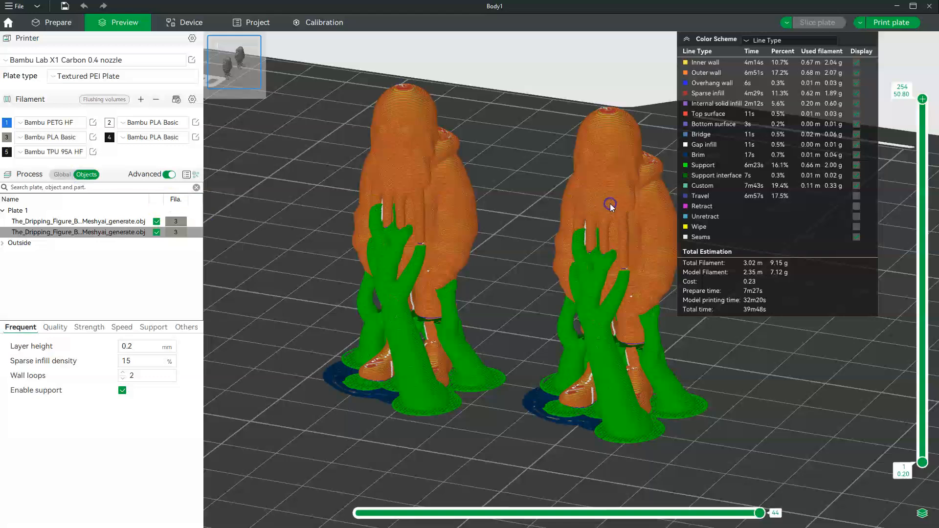
click(51, 22)
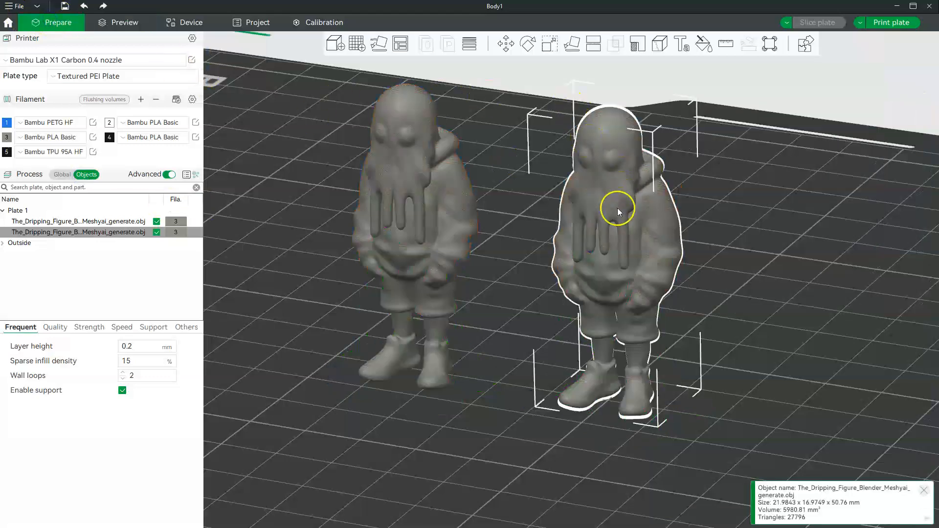
click(93, 328)
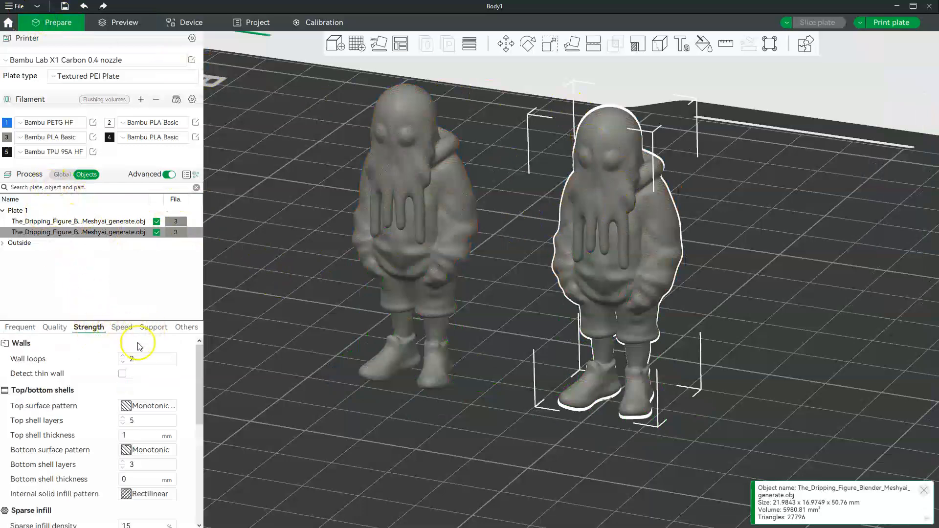
scroll(137, 448, down, 2)
scroll(148, 466, down, 1)
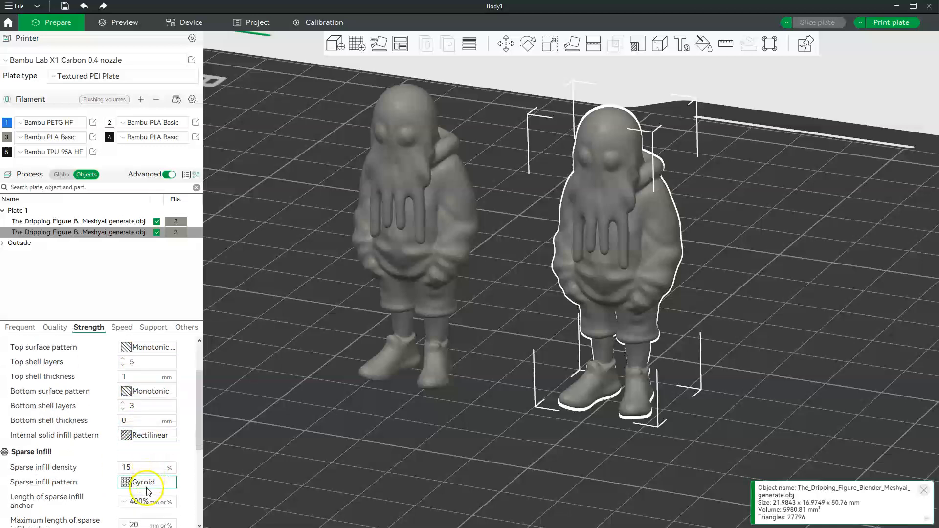
click(120, 470)
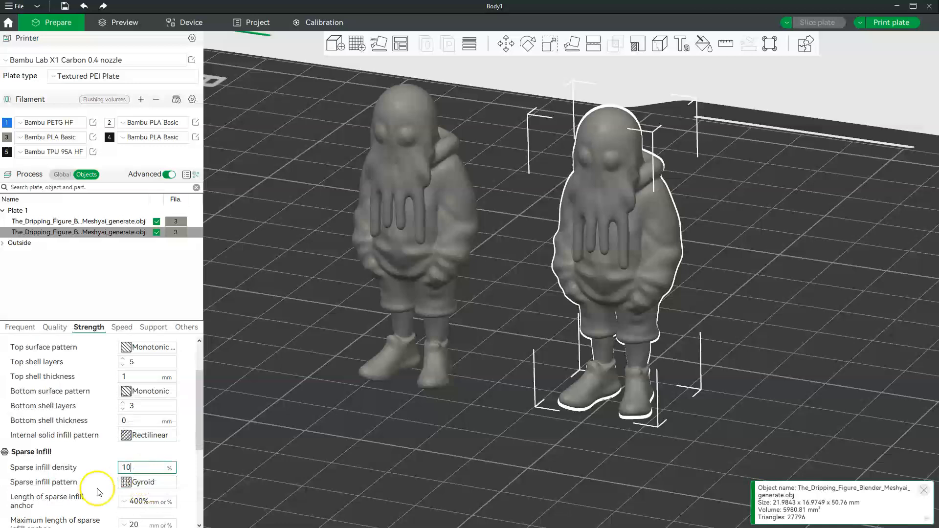
scroll(131, 386, up, 3)
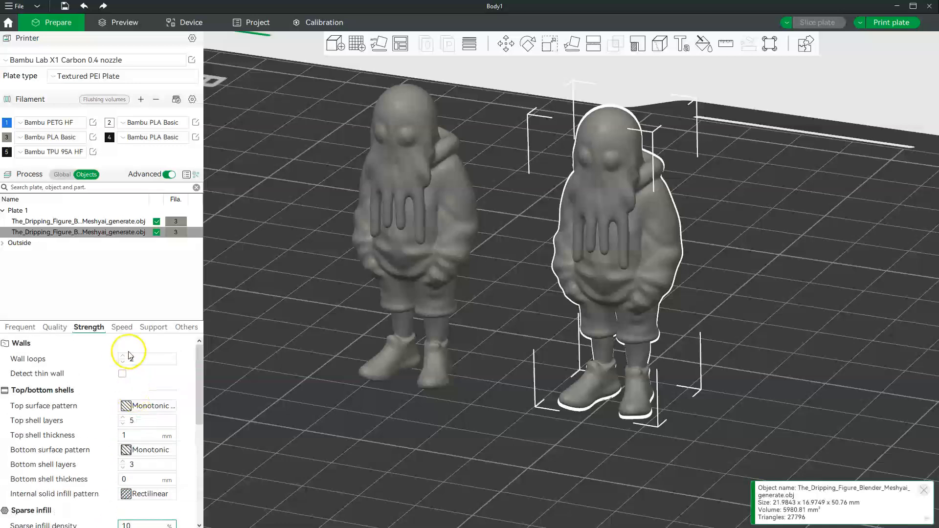
click(130, 359)
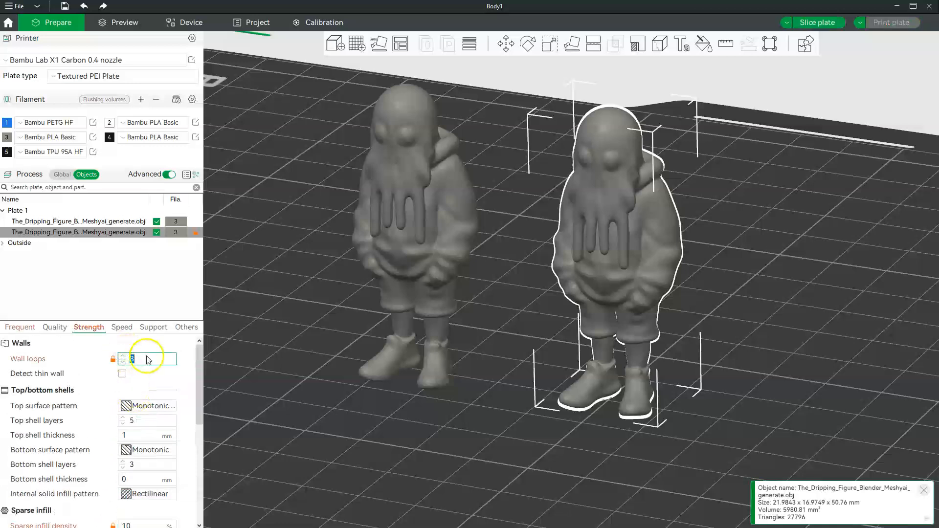
- Slice the plate and lower the layer preview to layer 209 to compare the walls and infill inside both figures
click(827, 26)
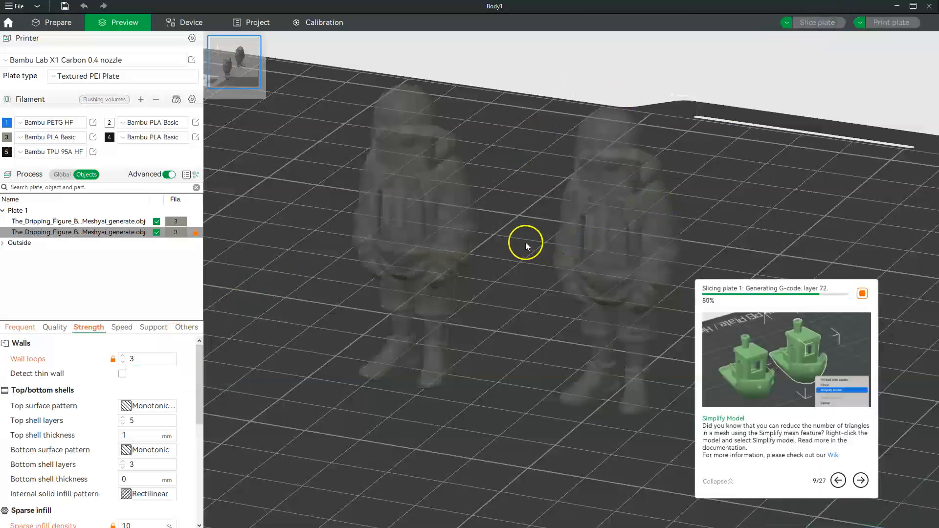
drag(519, 216, 621, 183)
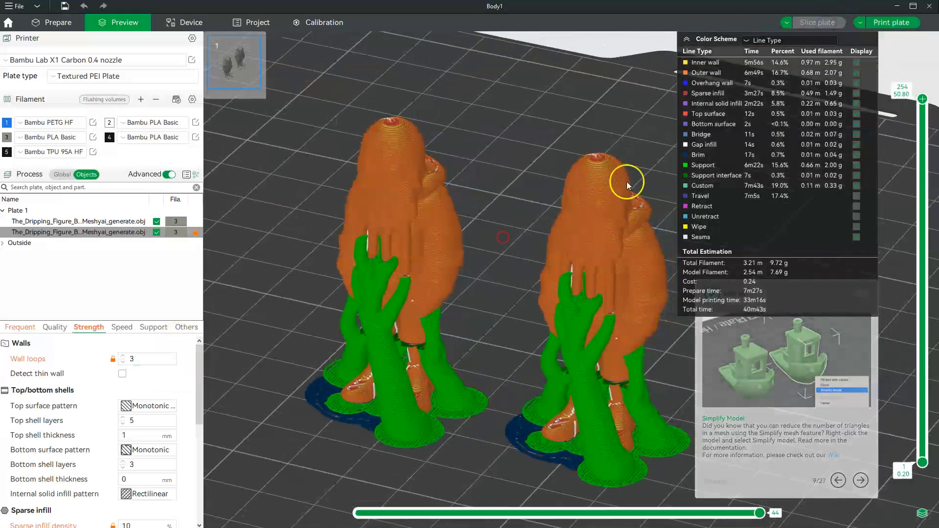
drag(922, 101, 922, 163)
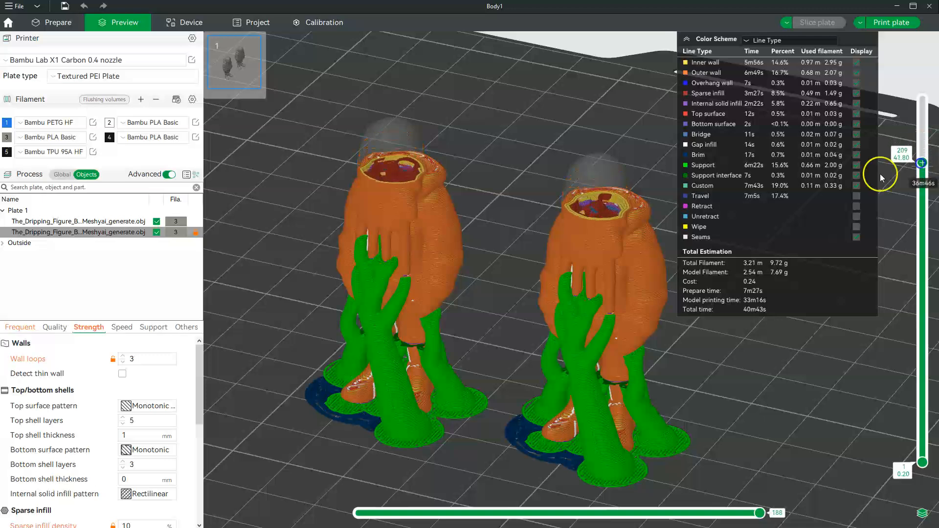
drag(530, 204, 525, 285)
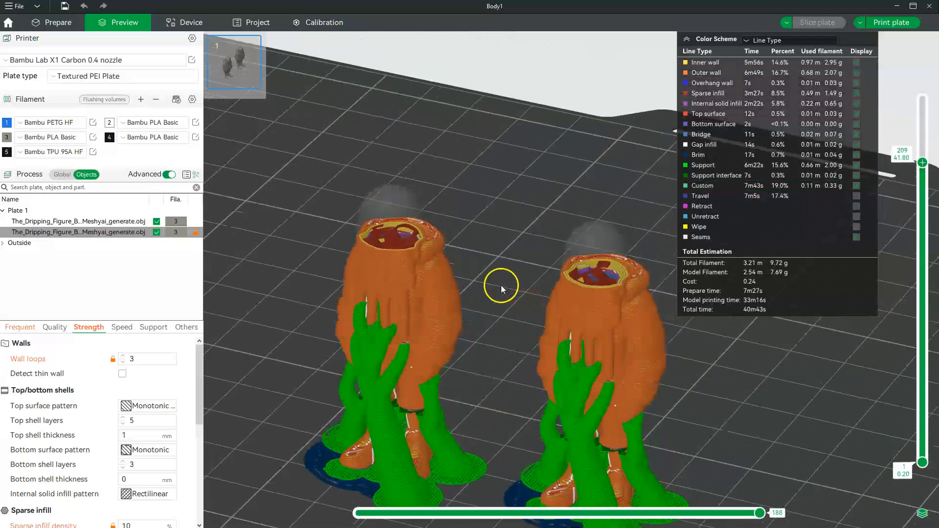
scroll(501, 286, up, 2)
drag(598, 128, 471, 357)
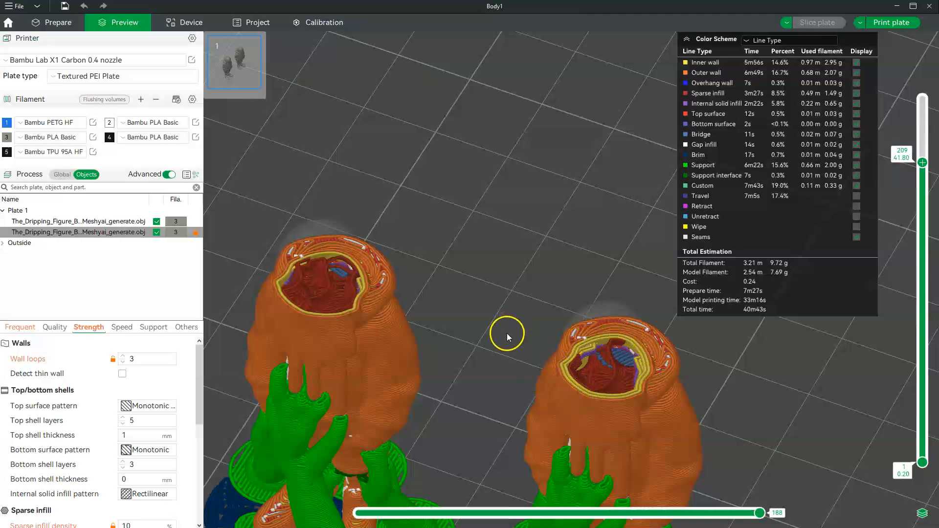
scroll(508, 331, down, 5)
drag(509, 360, 539, 322)
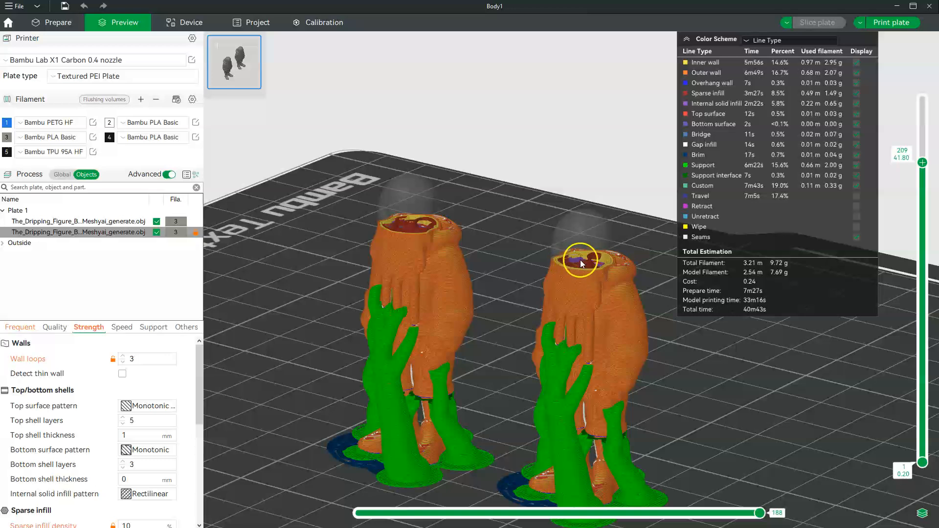
drag(527, 298, 534, 314)
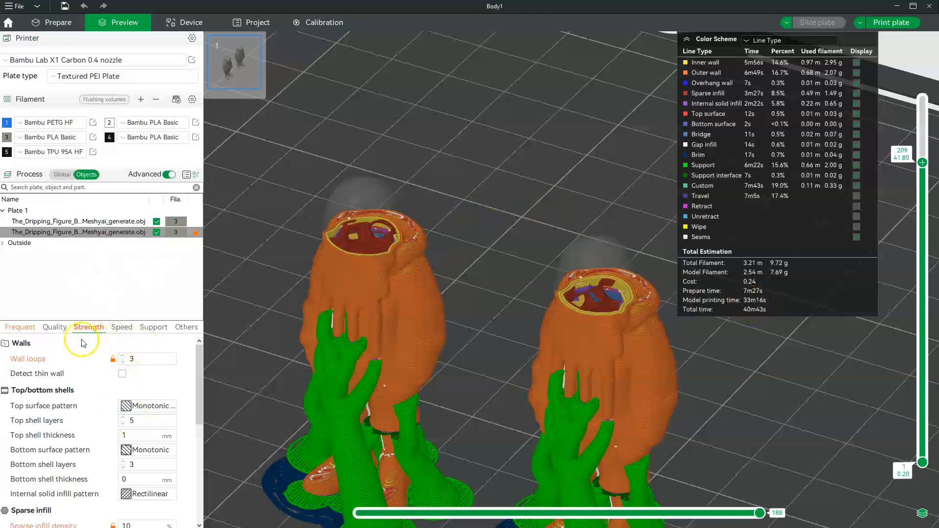
- Set only the second figure's support type to normal(auto), slice the plate, and compare the supports on both figures
click(63, 331)
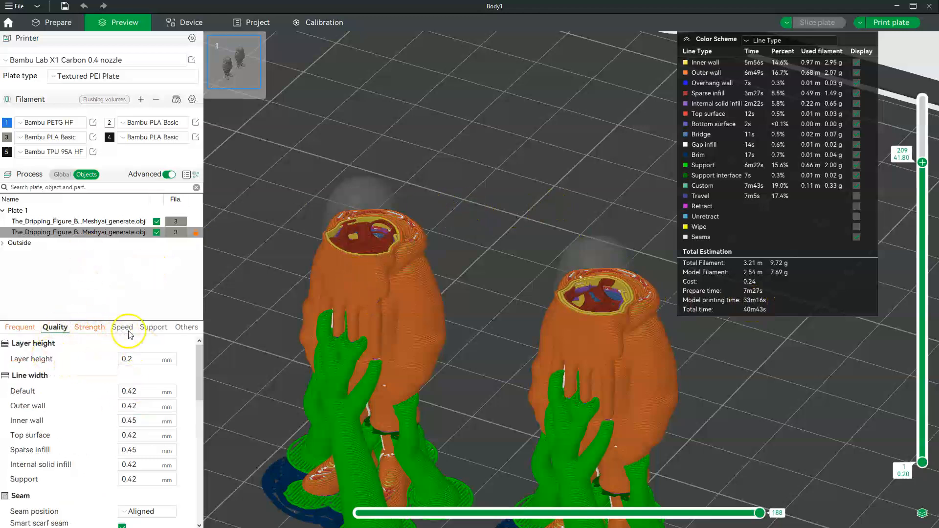
click(152, 327)
click(114, 326)
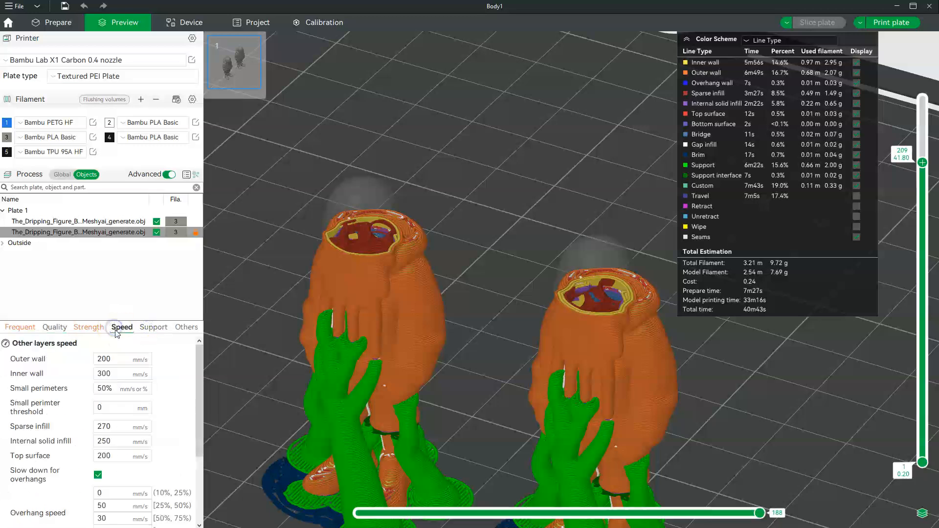
click(154, 327)
click(148, 375)
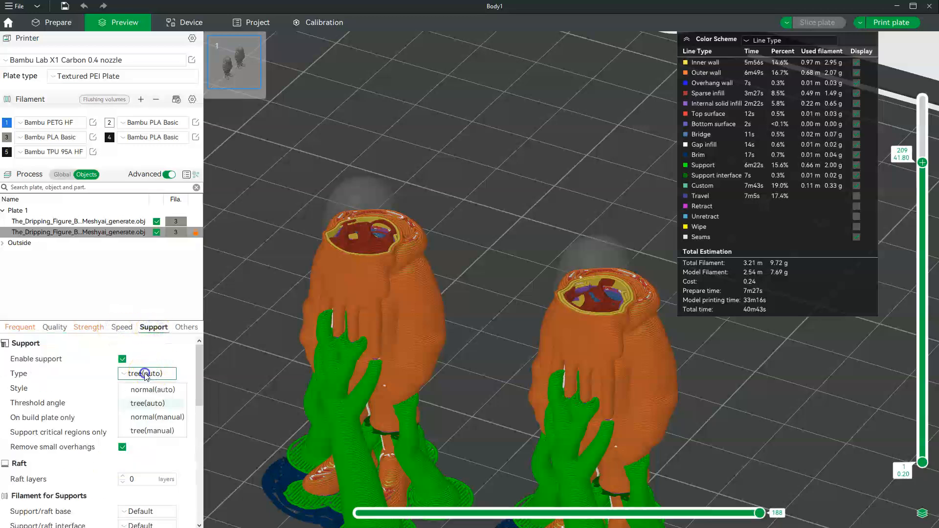
click(146, 388)
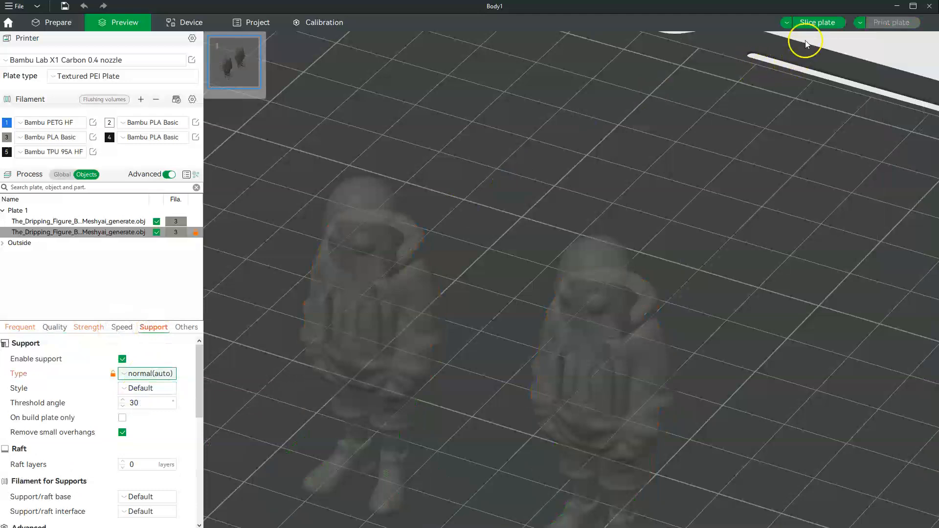
click(822, 24)
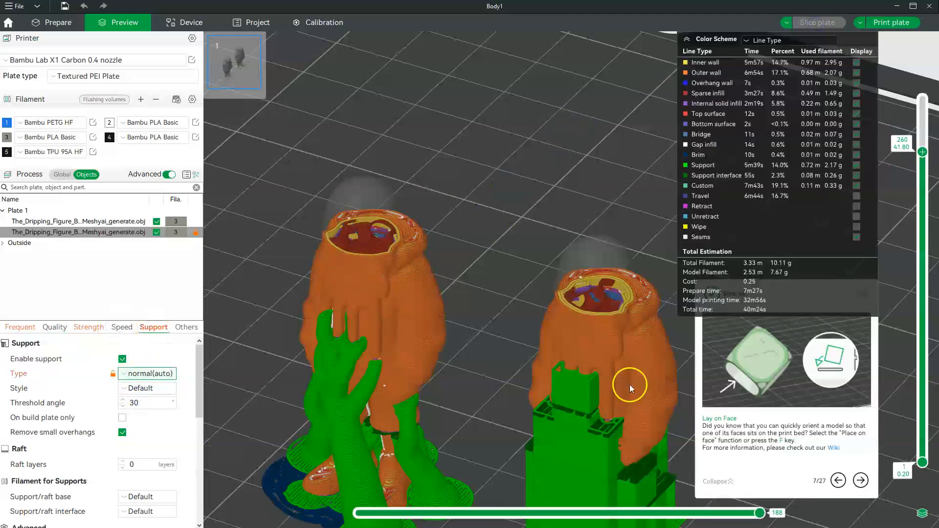
drag(588, 383, 518, 387)
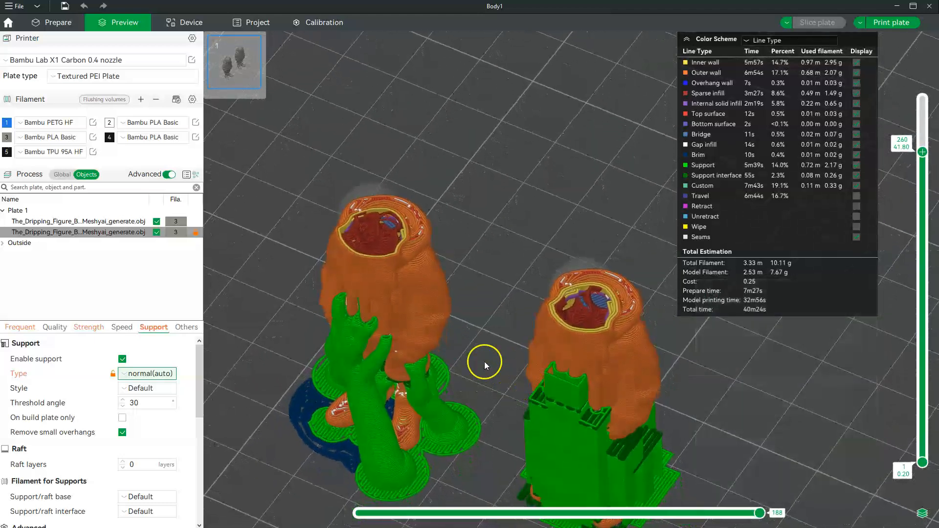
- Compare the global process settings with the second figure's object settings, inspect both support types, and try to slice the plate again
click(62, 175)
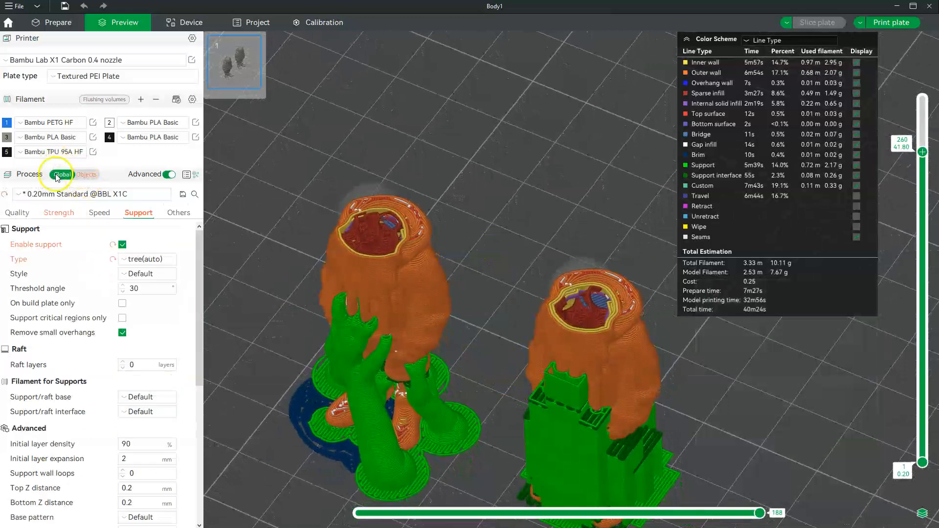
click(82, 176)
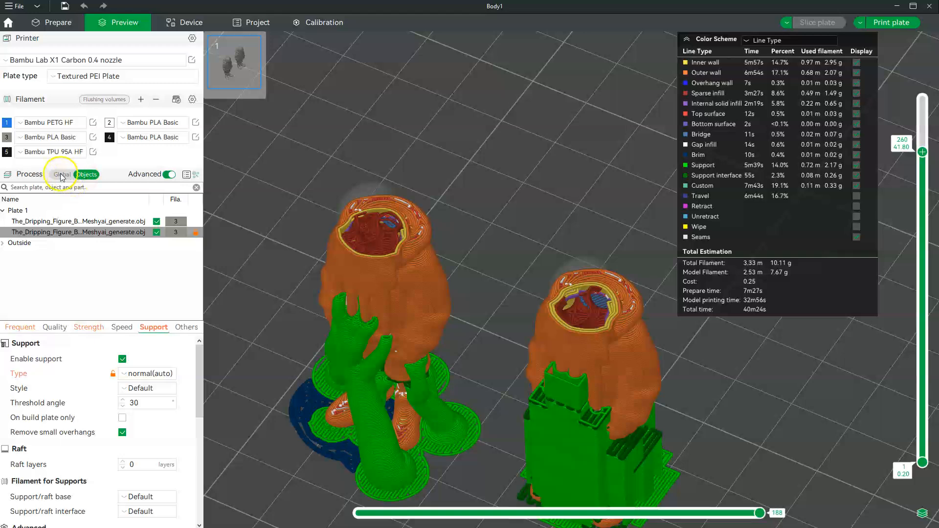
click(62, 175)
drag(474, 236, 481, 246)
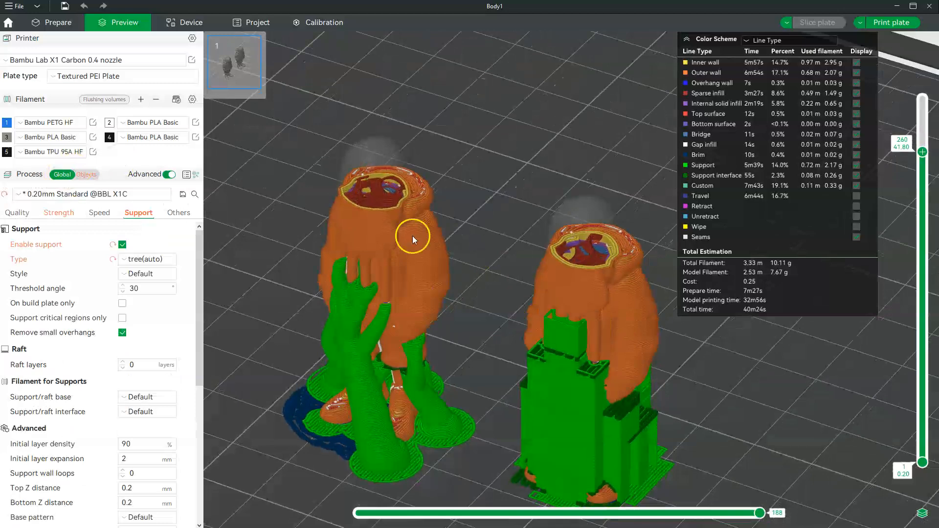
drag(433, 145, 439, 147)
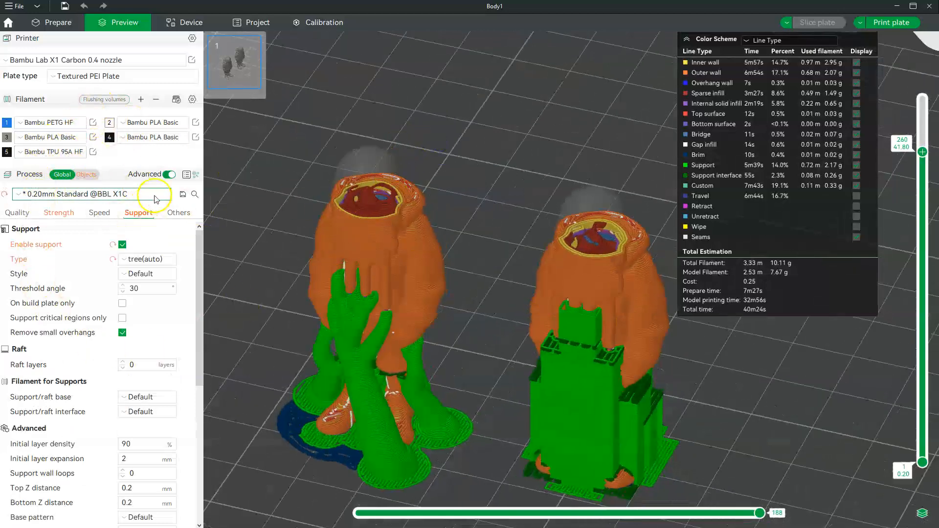
click(787, 23)
click(821, 23)
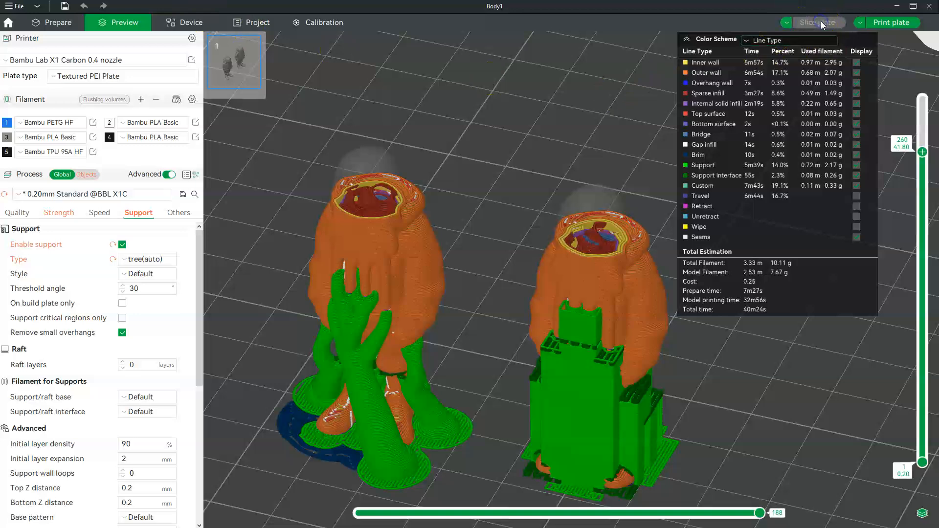
- Switch the plate's output action to Send, inspect the printer choices for sending to the MicroSD card, and close without sending
click(861, 23)
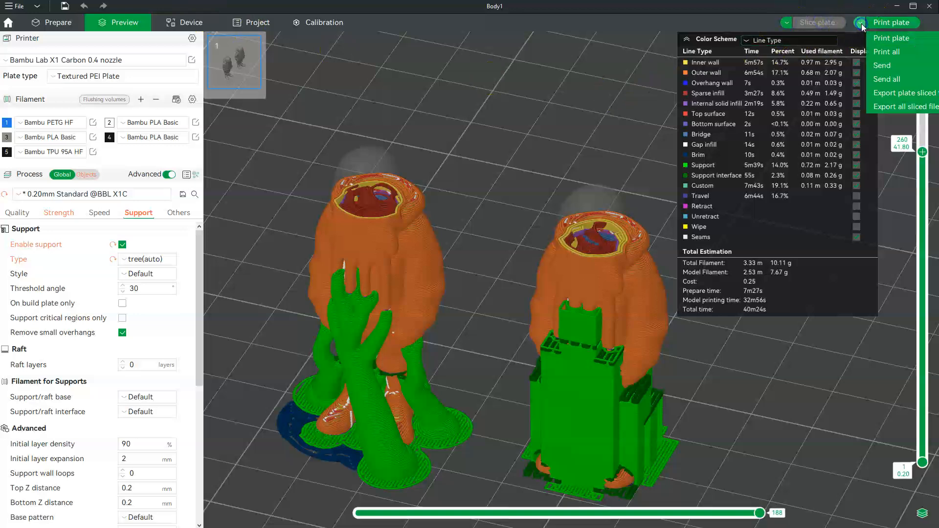
click(885, 37)
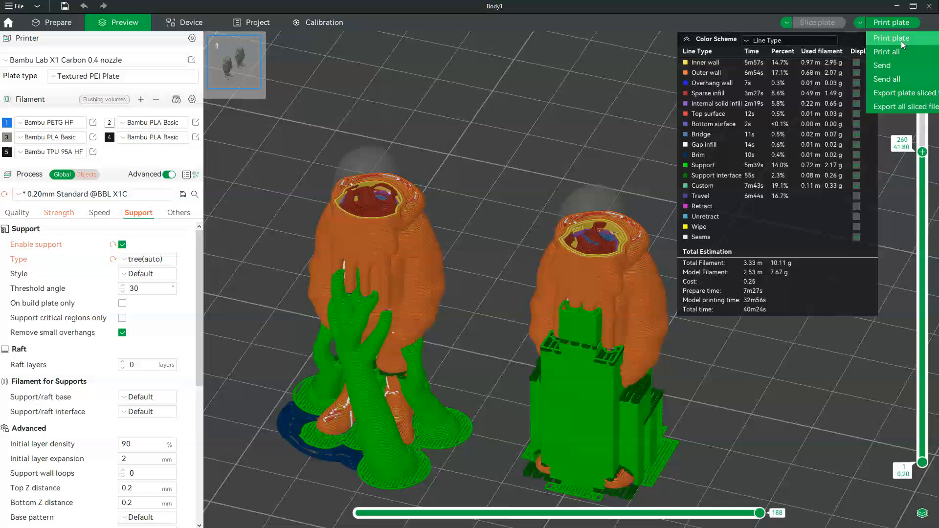
click(882, 66)
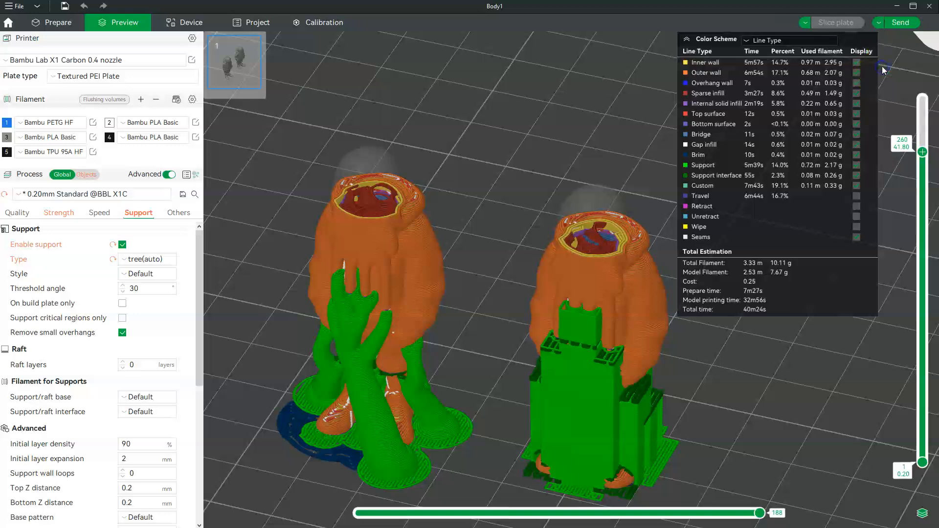
click(898, 25)
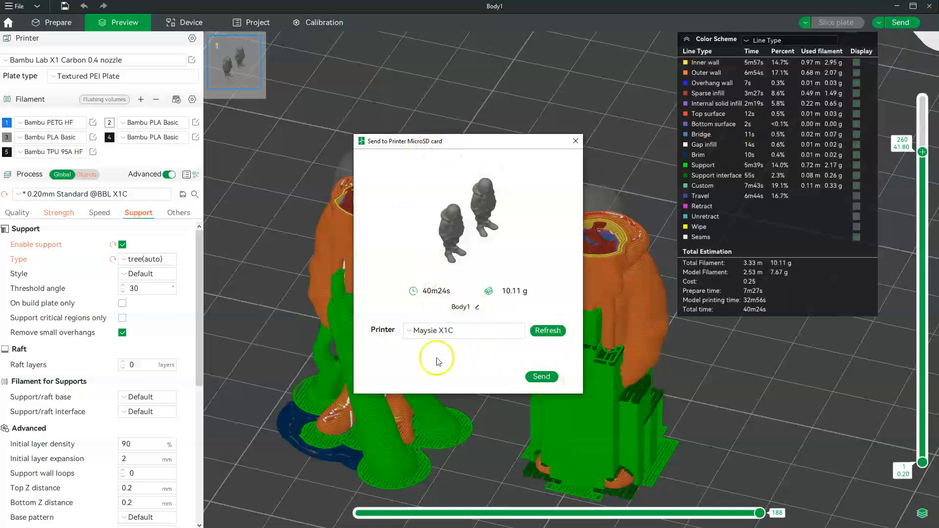
click(410, 332)
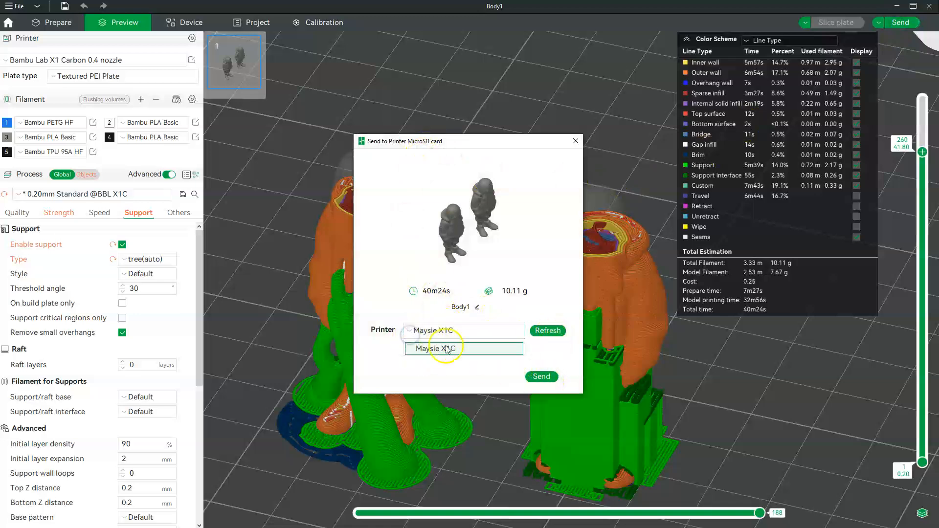
click(548, 254)
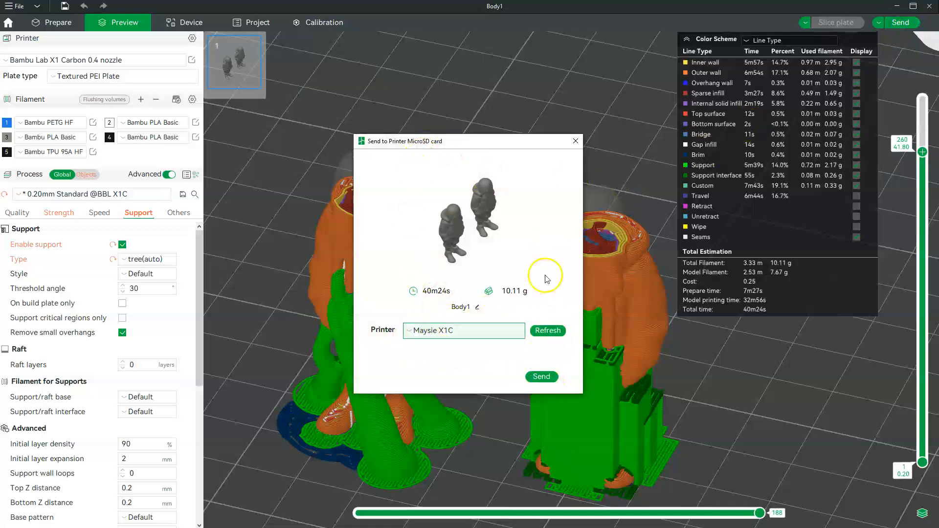
click(576, 141)
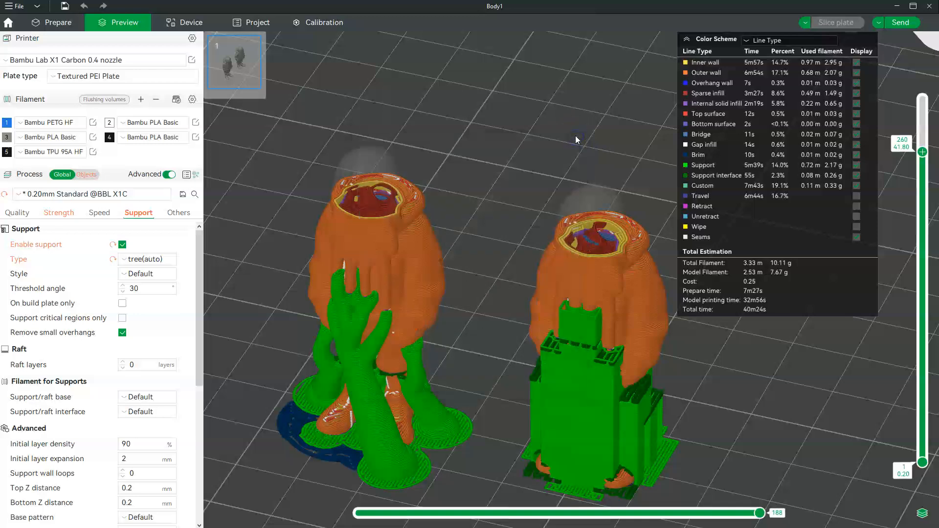
- Set the output action to Print plate and open the print job settings for the sliced plate
click(879, 25)
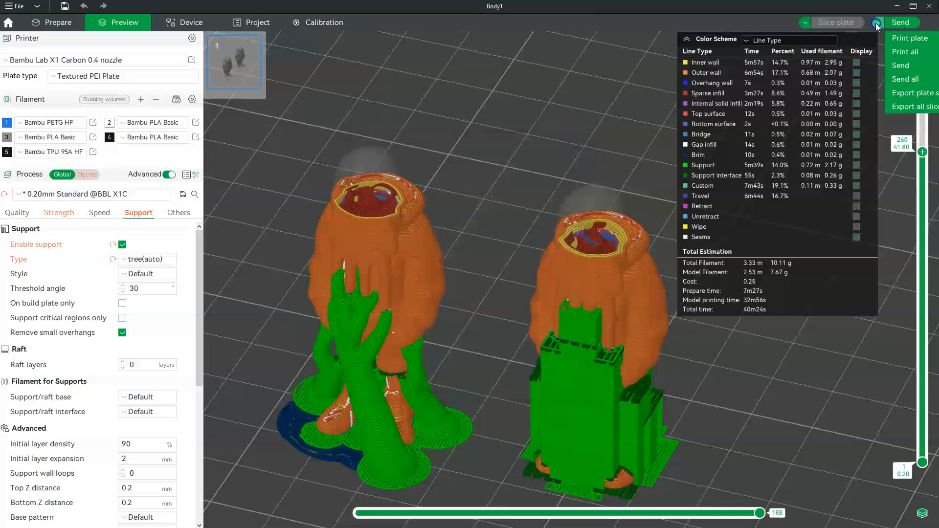
click(906, 44)
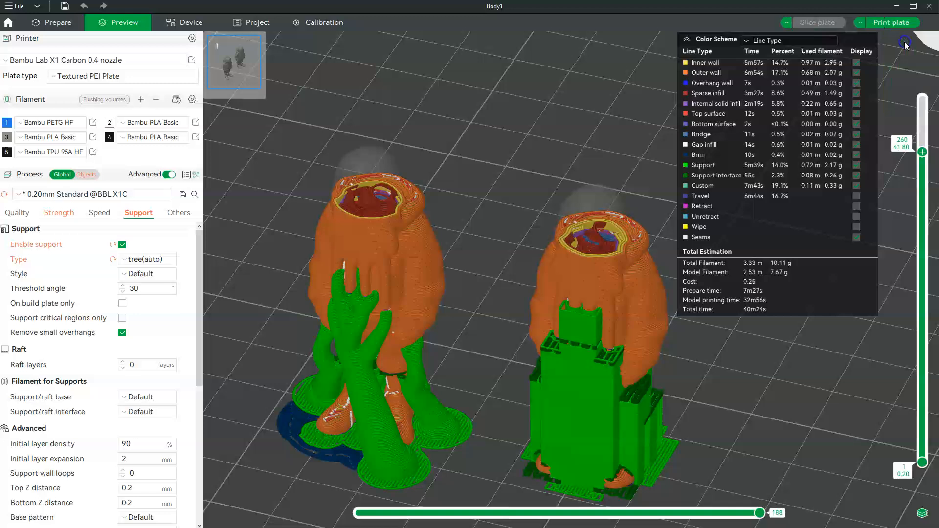
click(860, 23)
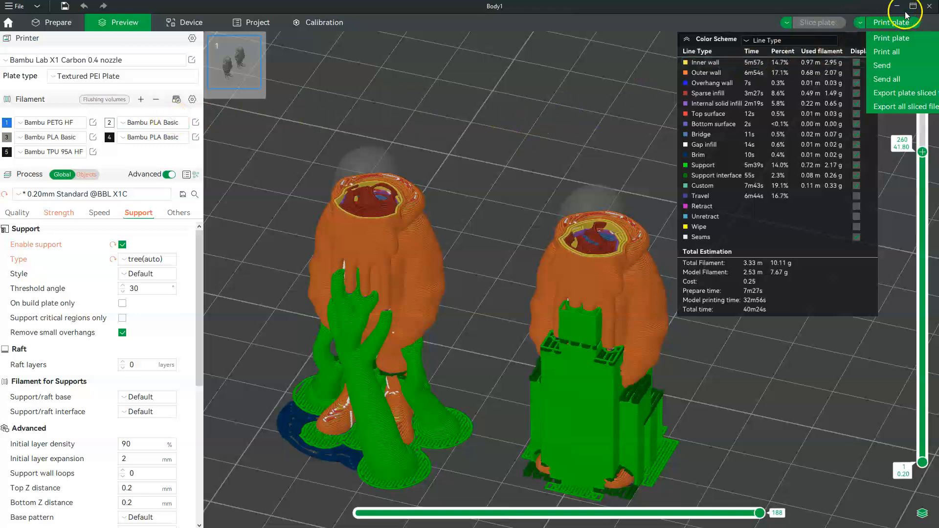
click(887, 39)
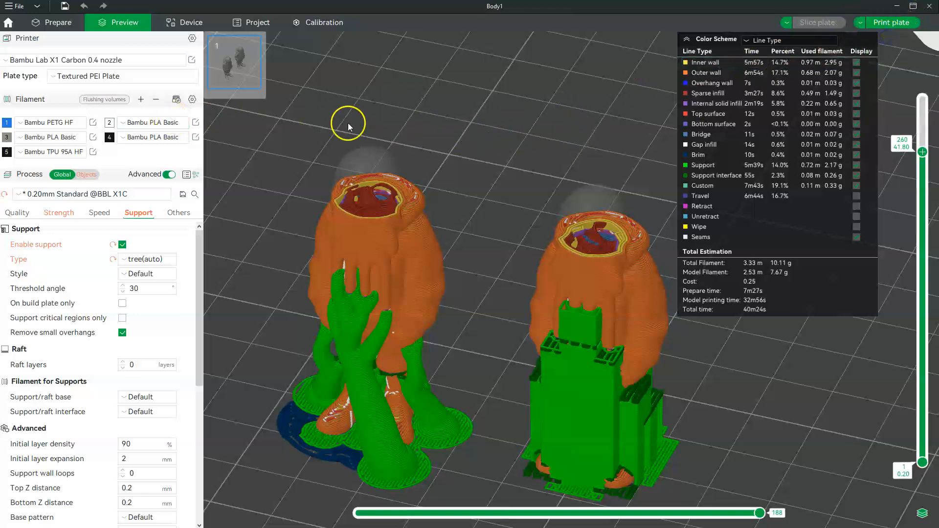
click(880, 23)
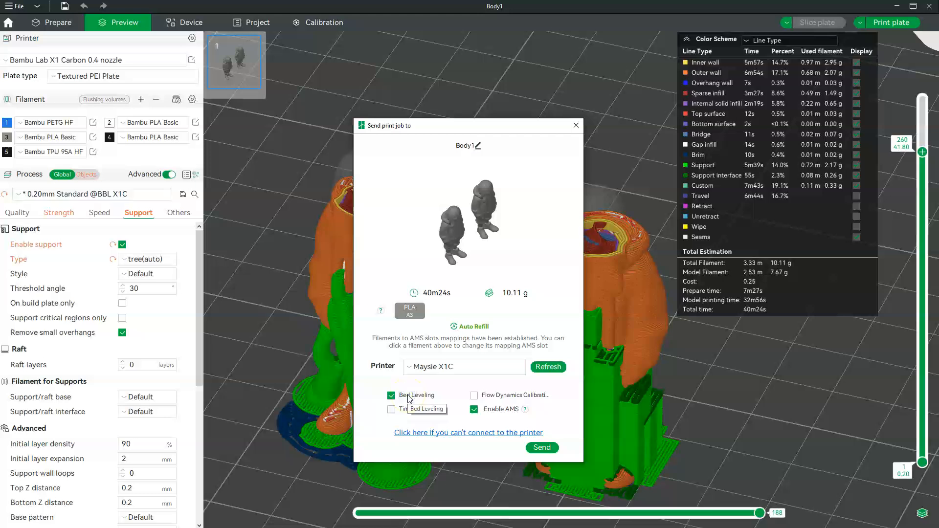
- Enable Timelapse, disable Bed Leveling, leave Flow Dynamics Calibration off, keep AMS enabled, and send the print job to the printer
click(475, 395)
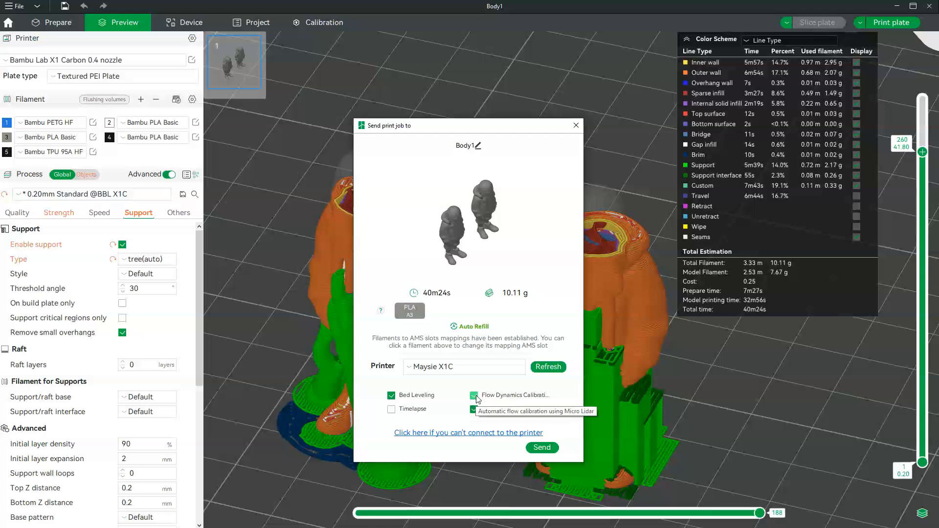
click(474, 395)
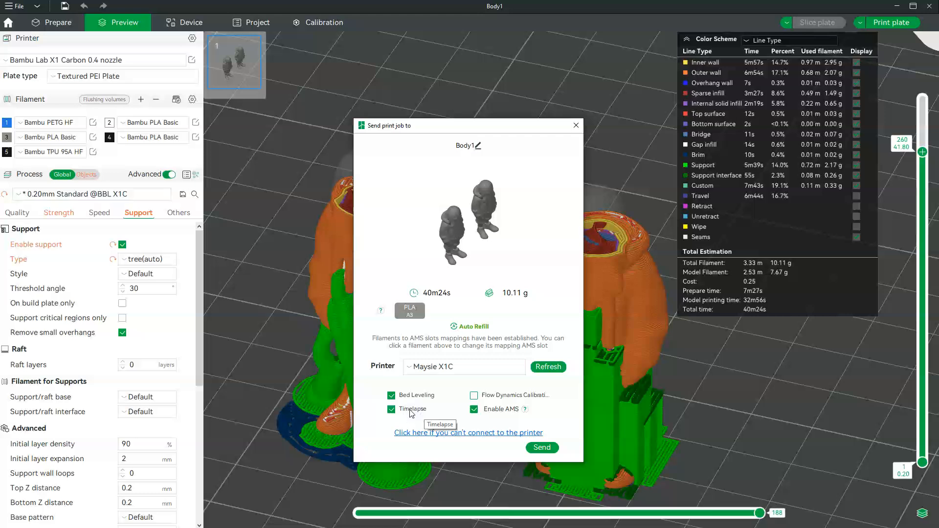
click(414, 396)
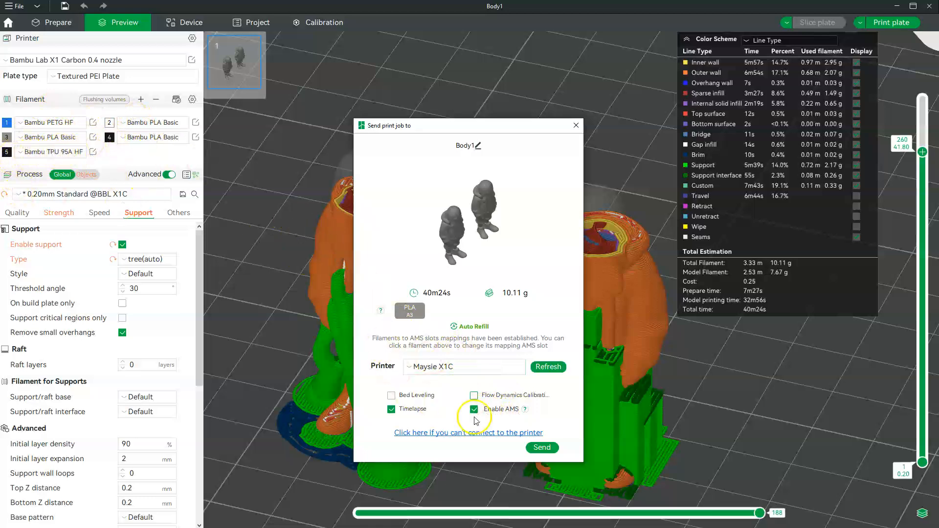
click(541, 447)
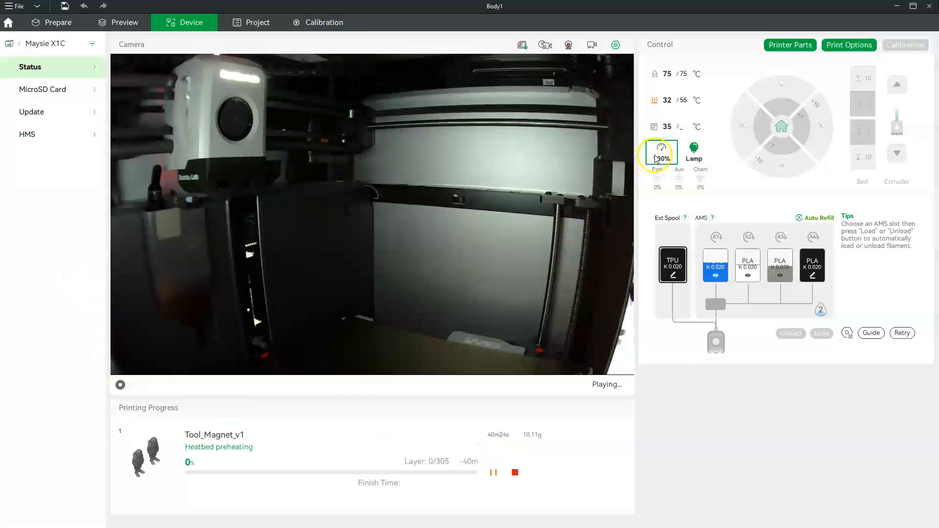
- Examine the running print's speed, lamp and temperature controls, camera view, and the loading of the grey PLA from AMS slot A3
click(695, 152)
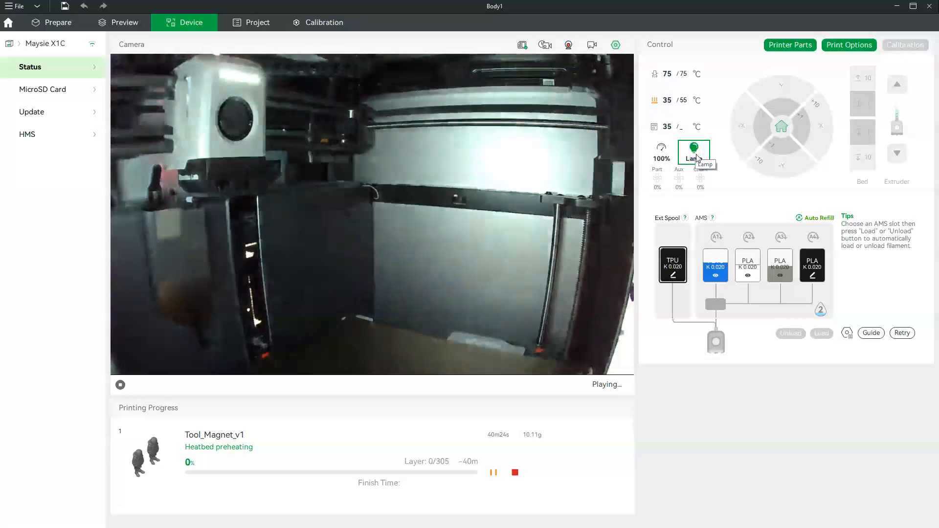
click(678, 97)
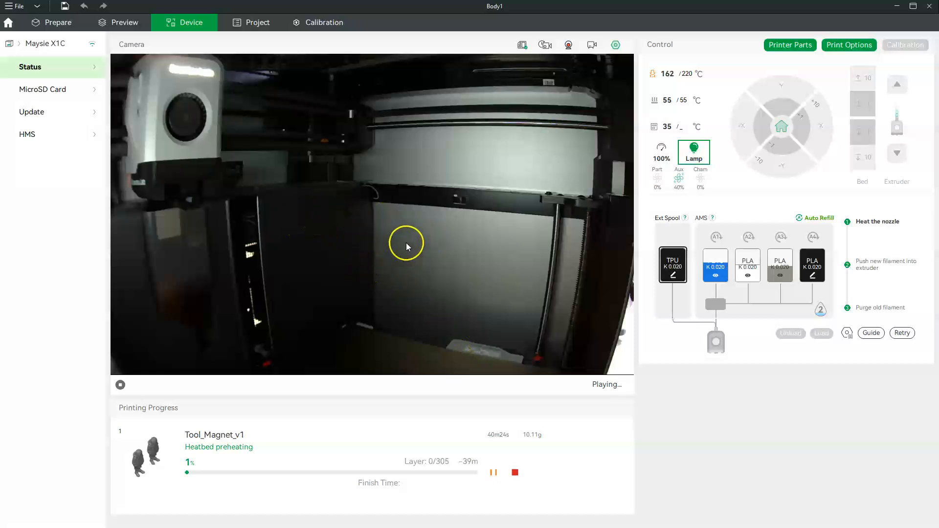
click(780, 284)
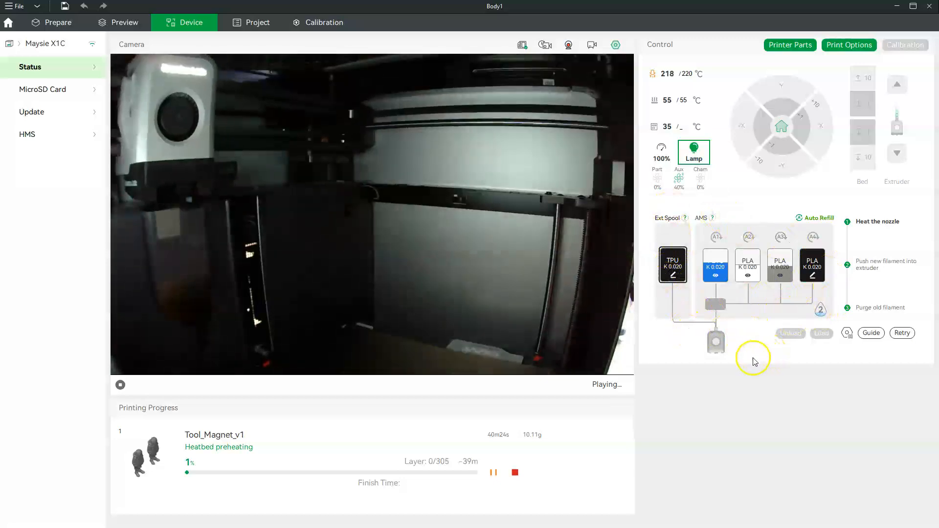
click(781, 262)
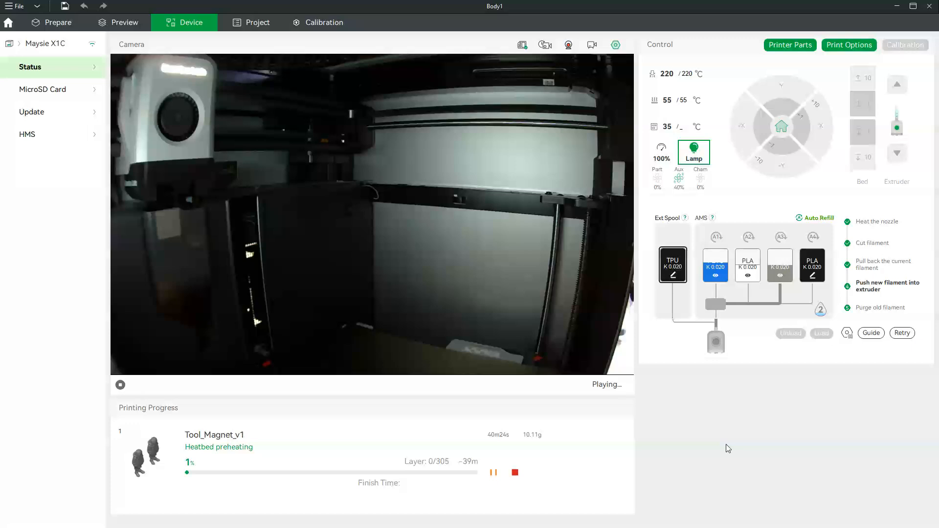
click(754, 440)
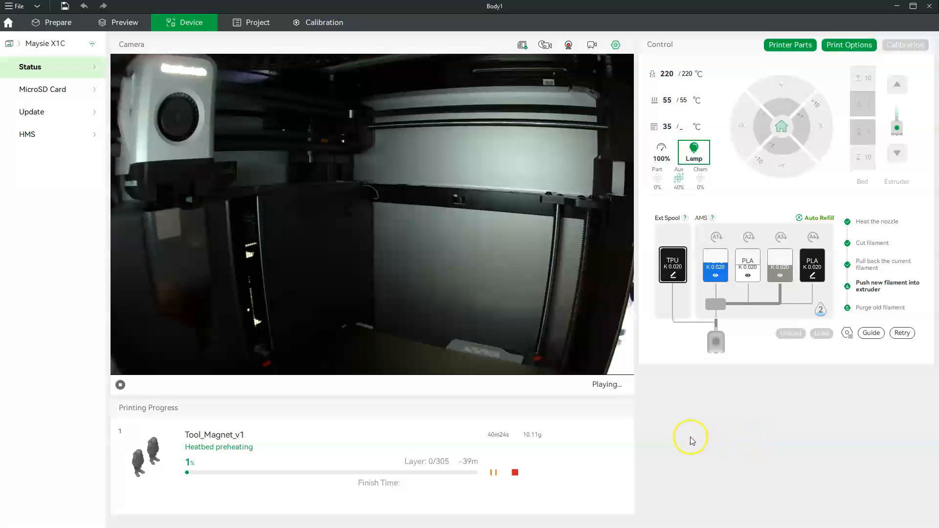